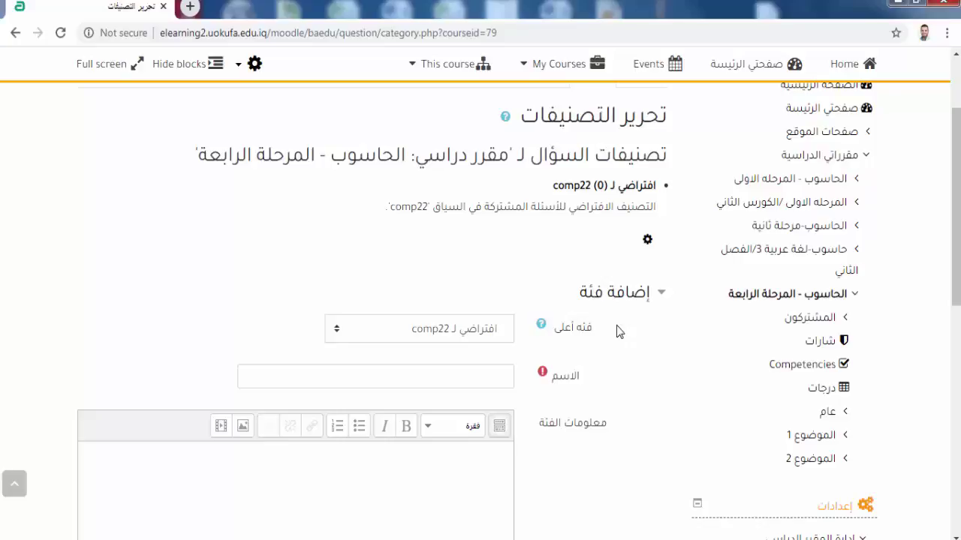
Add a question category named "اسئله سهله" under the course's default comp22 category
left_click(451, 374)
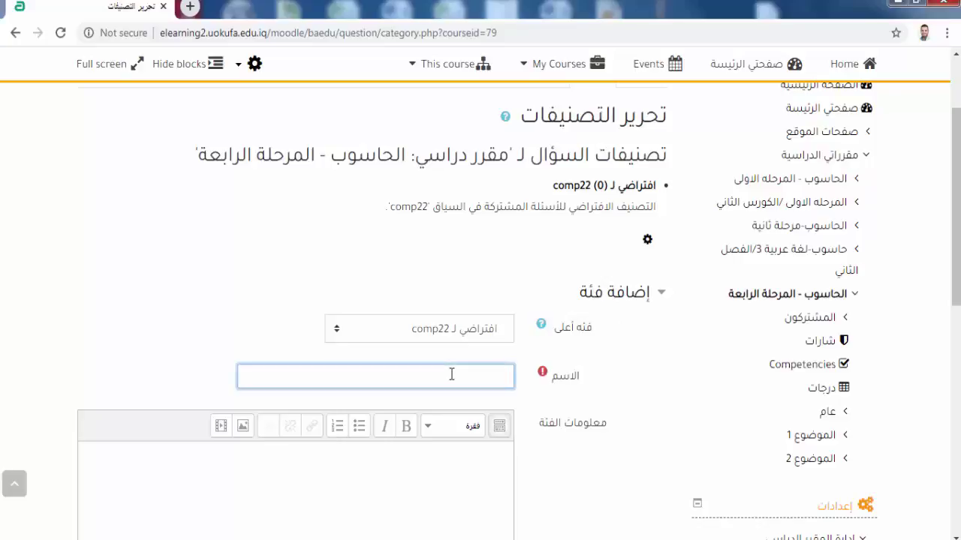
type("استب")
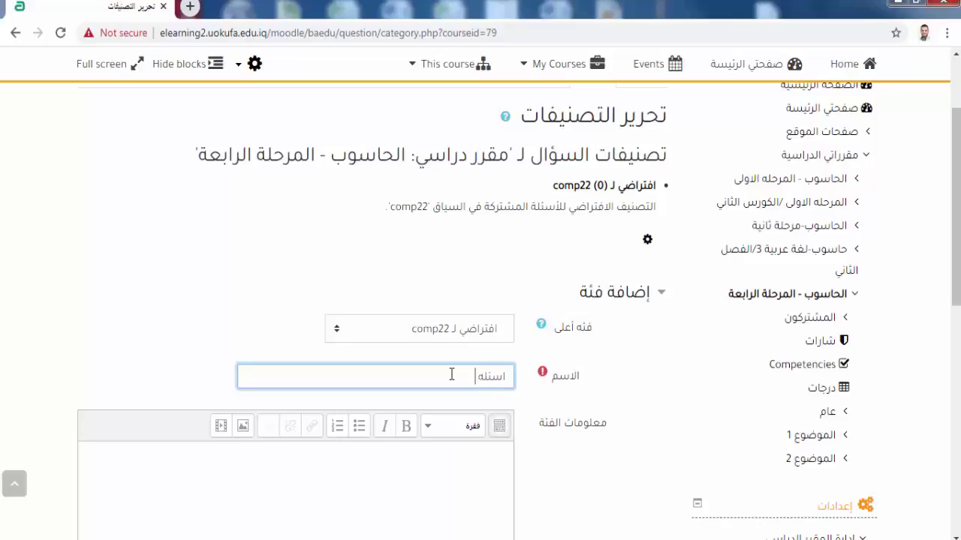
left_click_drag(955, 233, 955, 349)
left_click(466, 415)
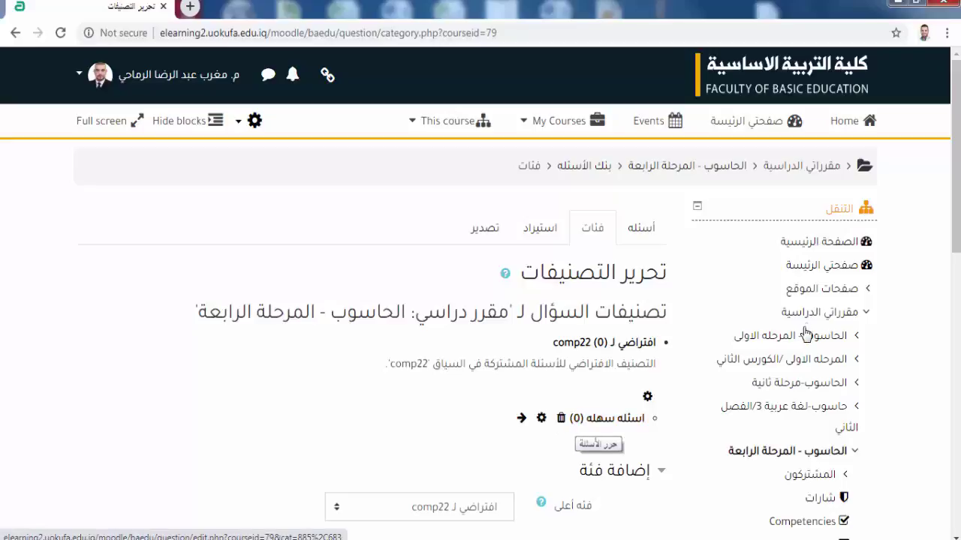
Add a question category named "اسئله متوسطه" under the default comp22 category
scroll(545, 417, "down", 3)
left_click(489, 386)
type("اسئله")
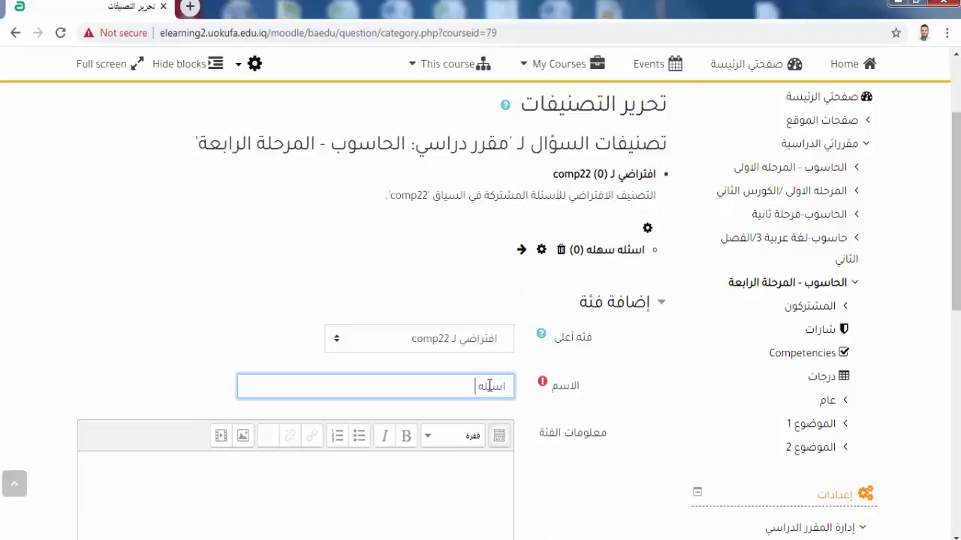
type(" متوسطه")
scroll(860, 357, "down", 4)
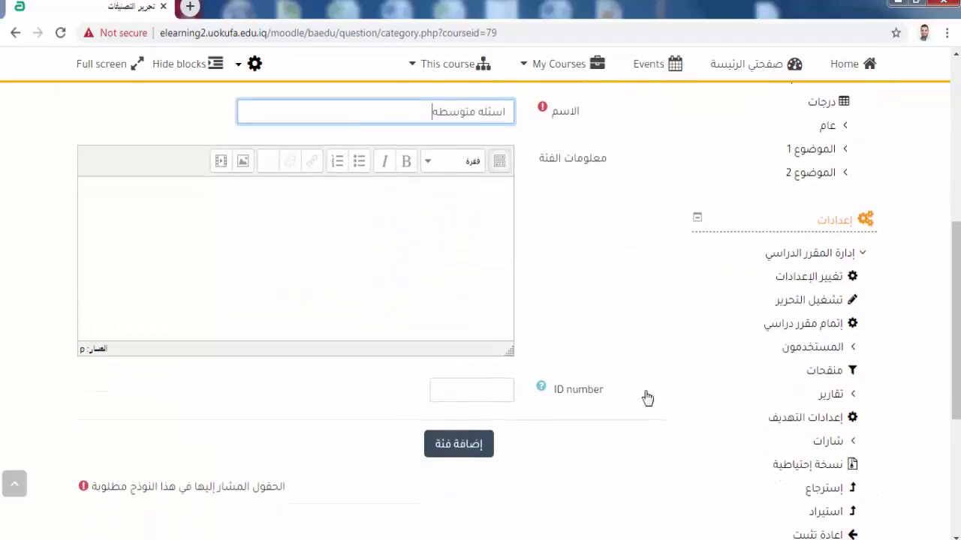
left_click(474, 444)
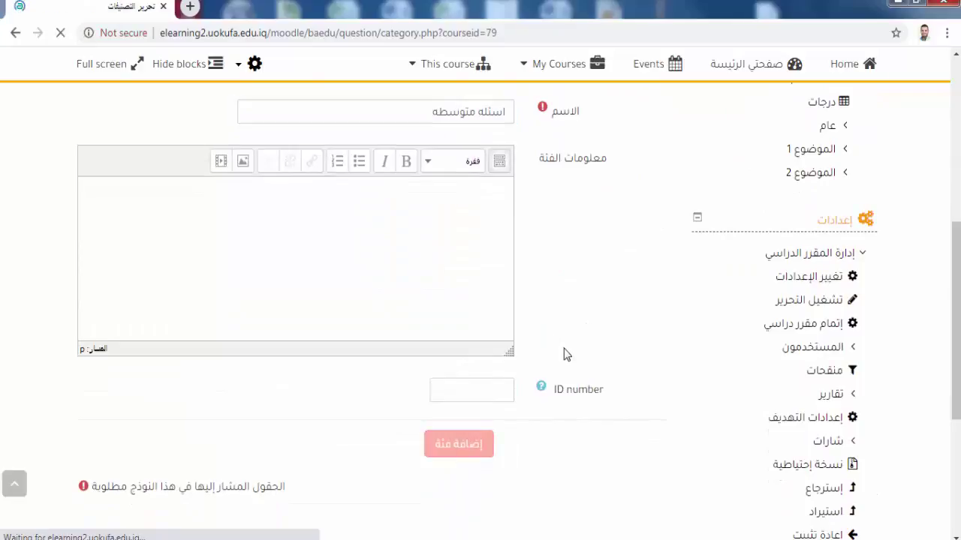
Add a question category named "اسئله صعبه" under the default comp22 category
scroll(927, 263, "down", 3)
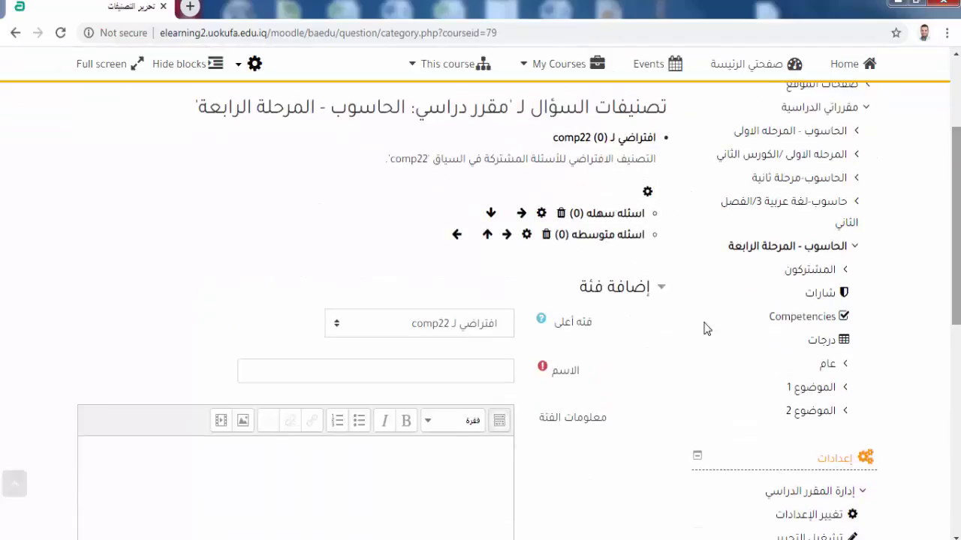
left_click(480, 365)
type("اسئله ص")
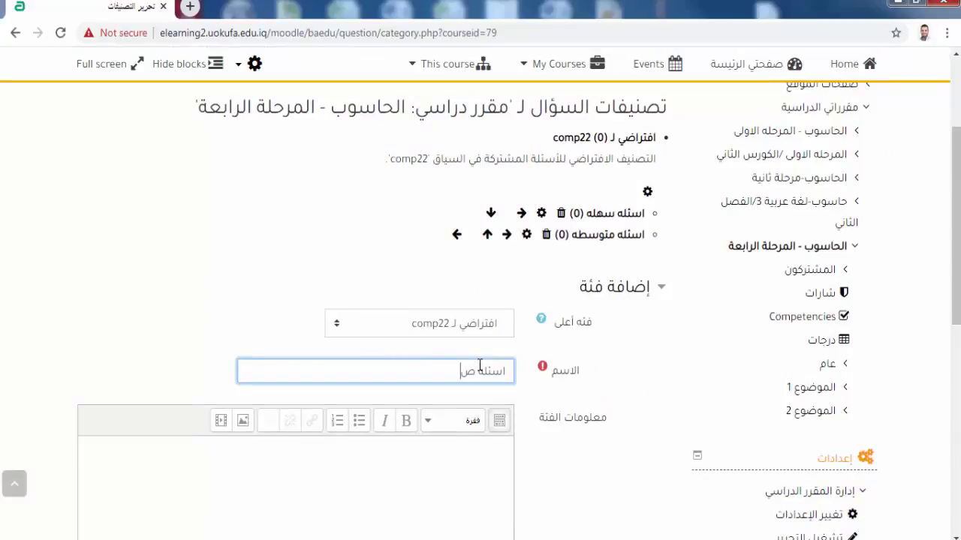
type("عبه")
scroll(903, 329, "down", 4)
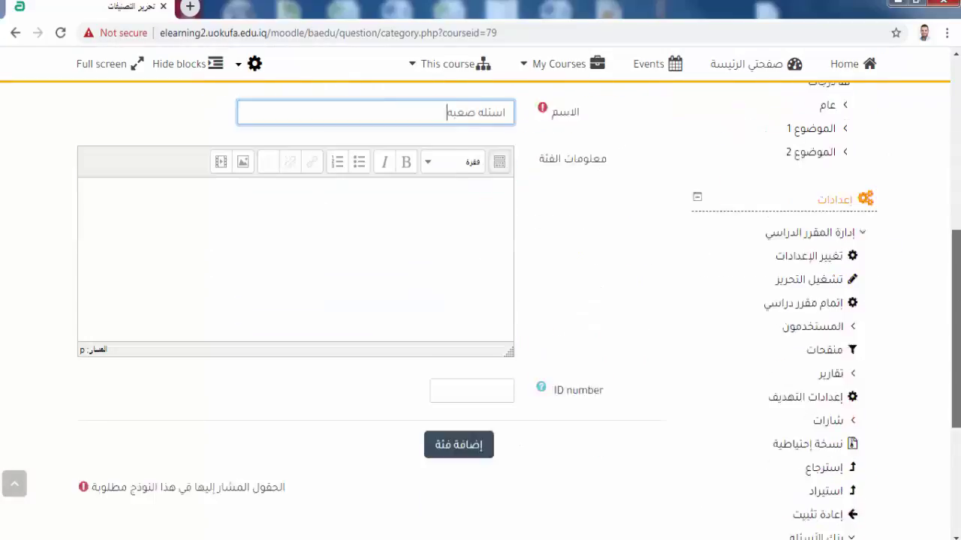
left_click(465, 420)
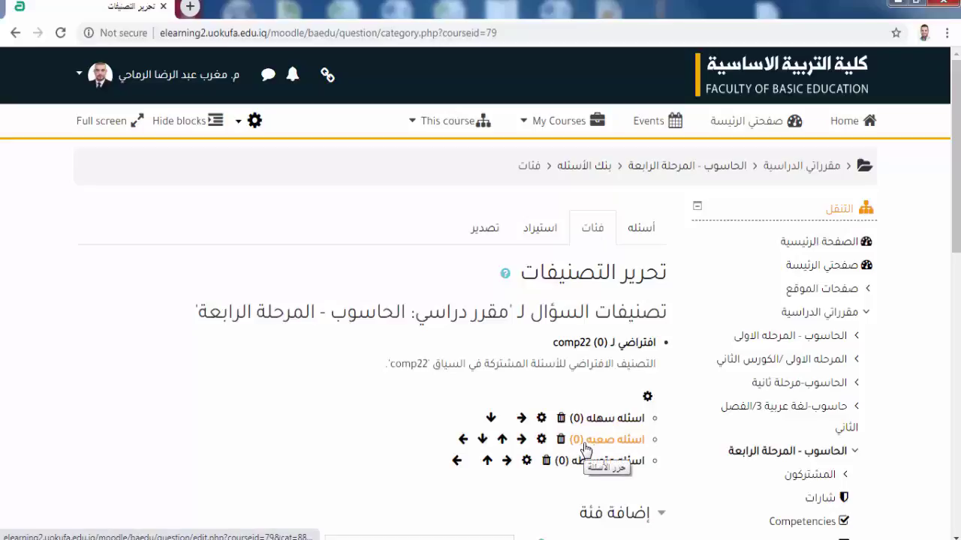
Move the category "اسئله صعبه" above "اسئله سهله" and back below it
left_click(501, 440)
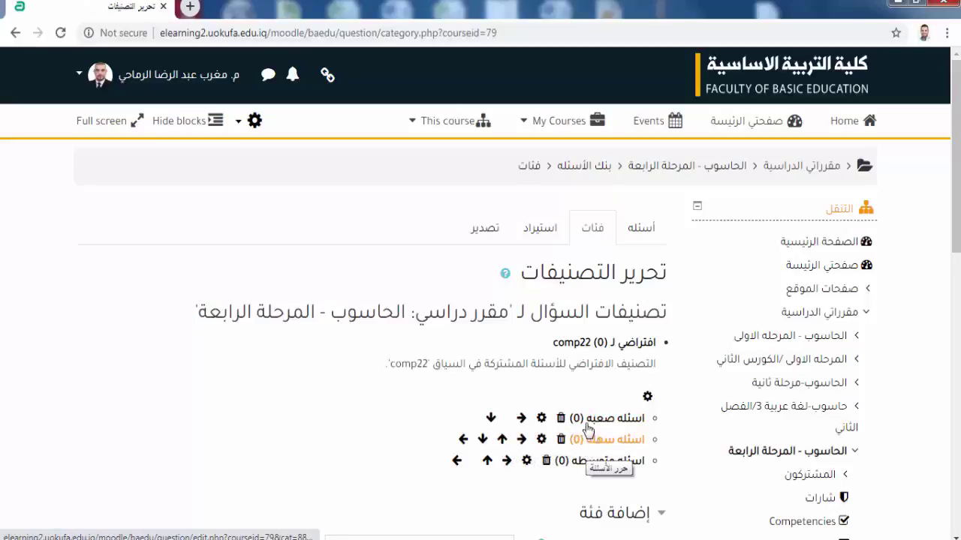
left_click(490, 417)
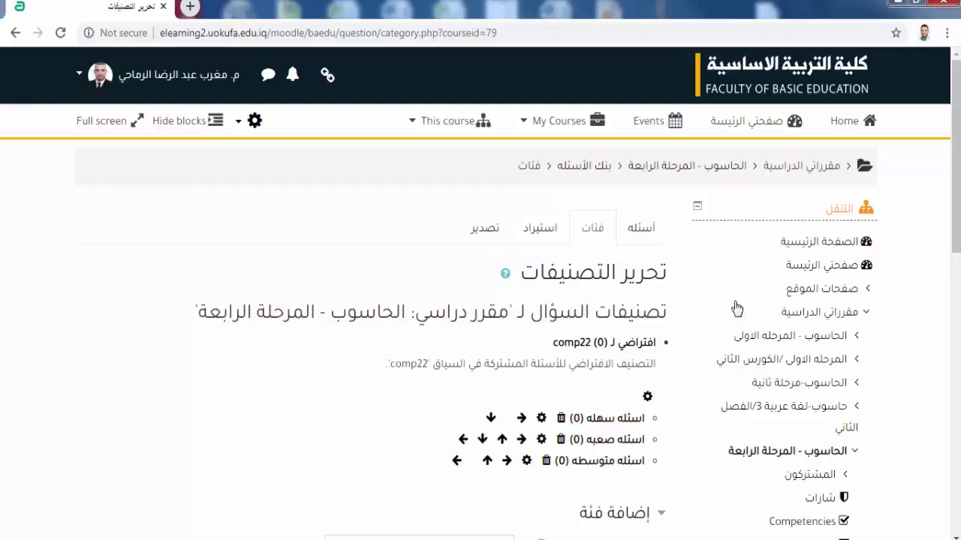
Look over the question bank's questions page and, back in the categories, move "اسئله متوسطه" above "اسئله صعبه"
left_click(642, 232)
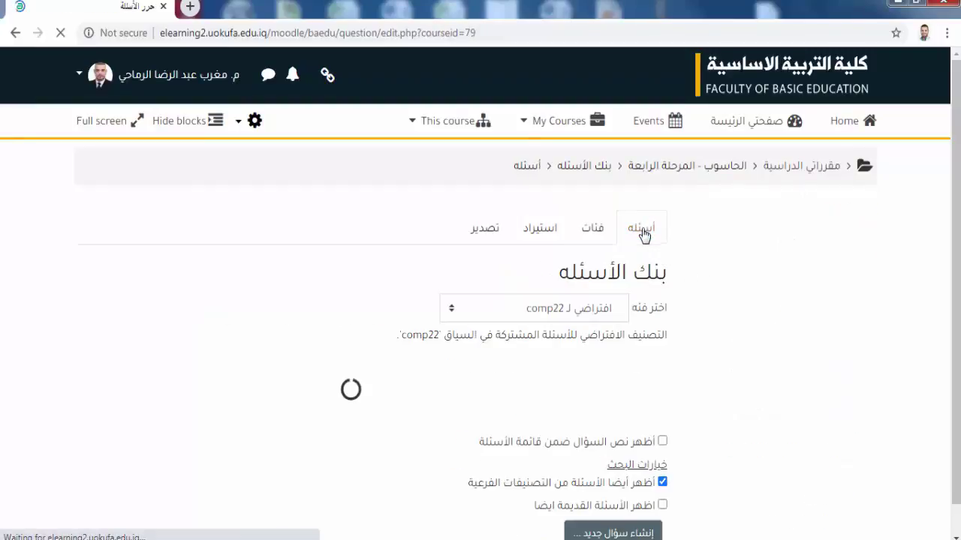
left_click_drag(955, 156, 955, 205)
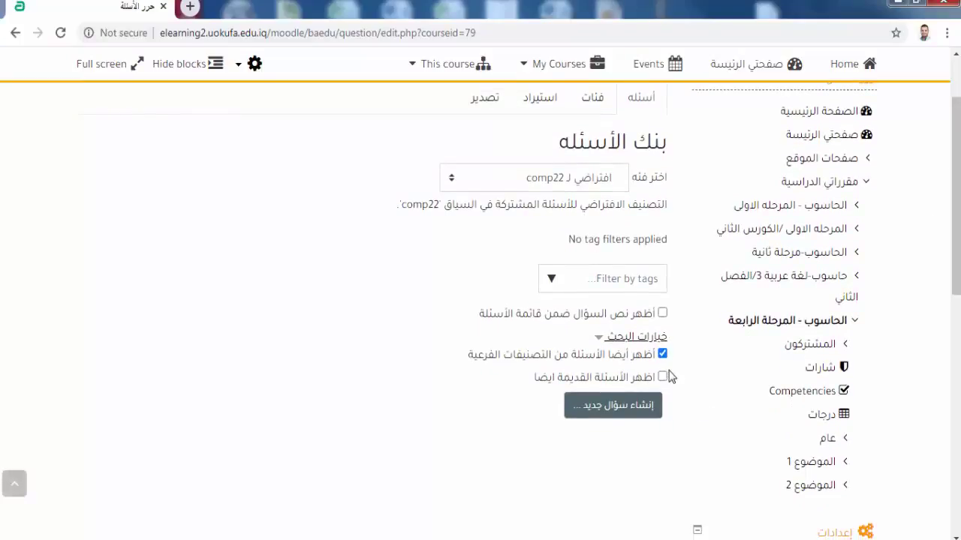
left_click(592, 98)
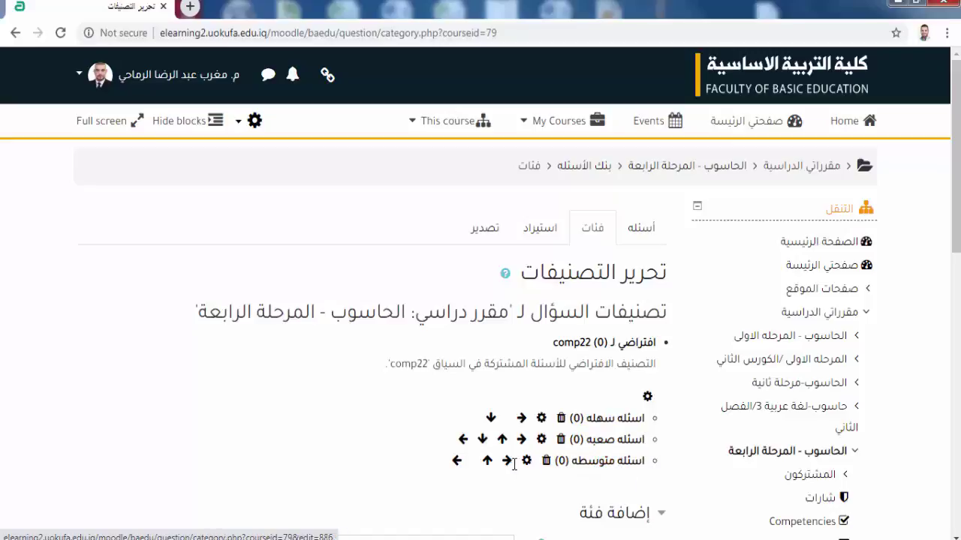
left_click(487, 462)
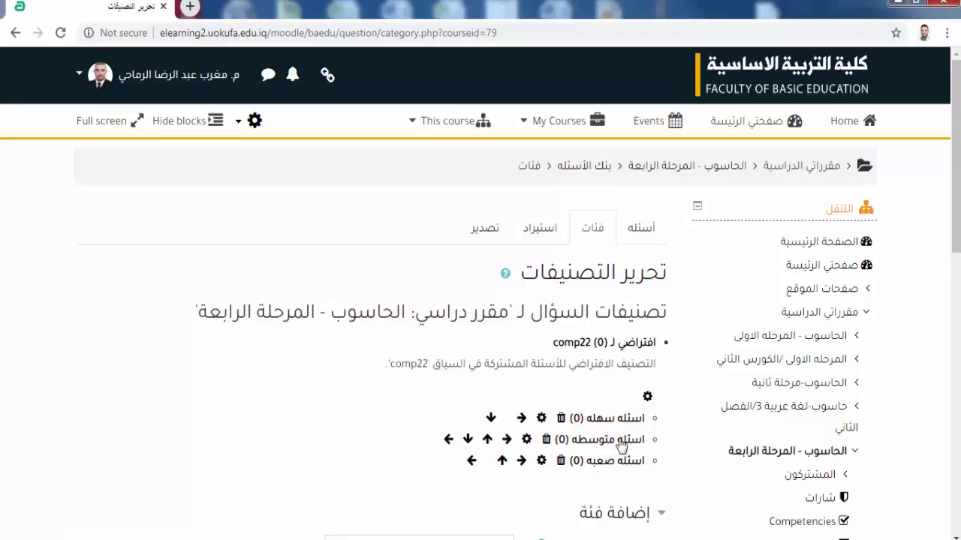
Delete the three question categories "اسئله سهله", "اسئله متوسطه" and "اسئله صعبه"
left_click_drag(945, 229, 956, 253)
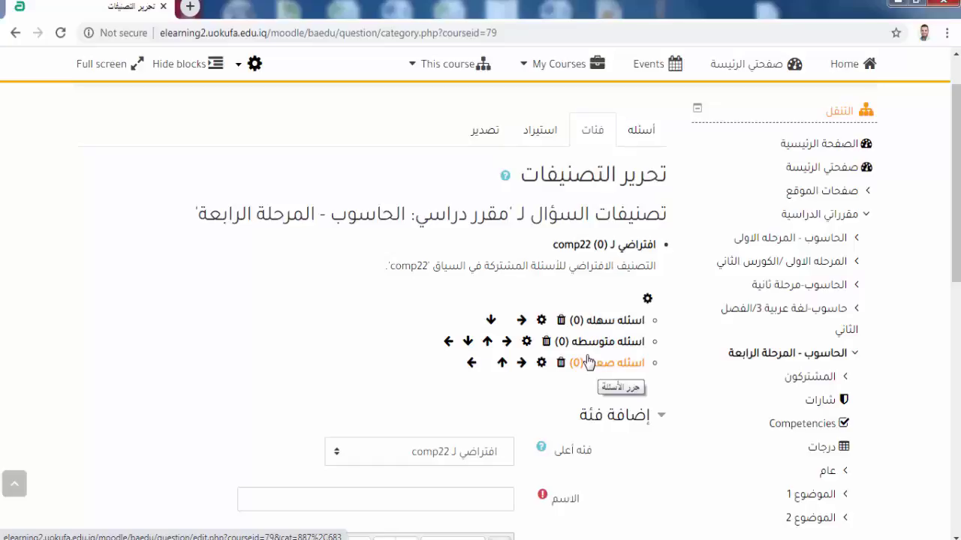
left_click(560, 322)
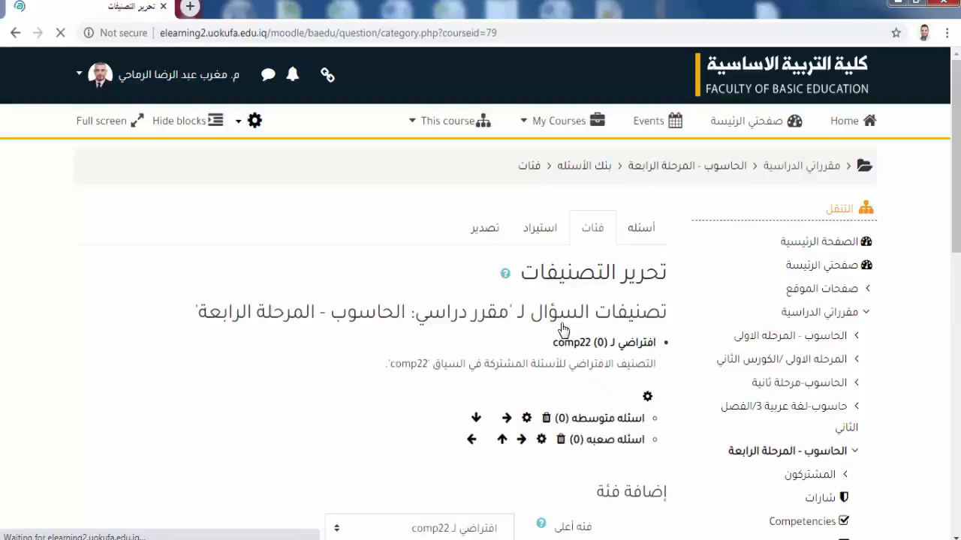
left_click(546, 420)
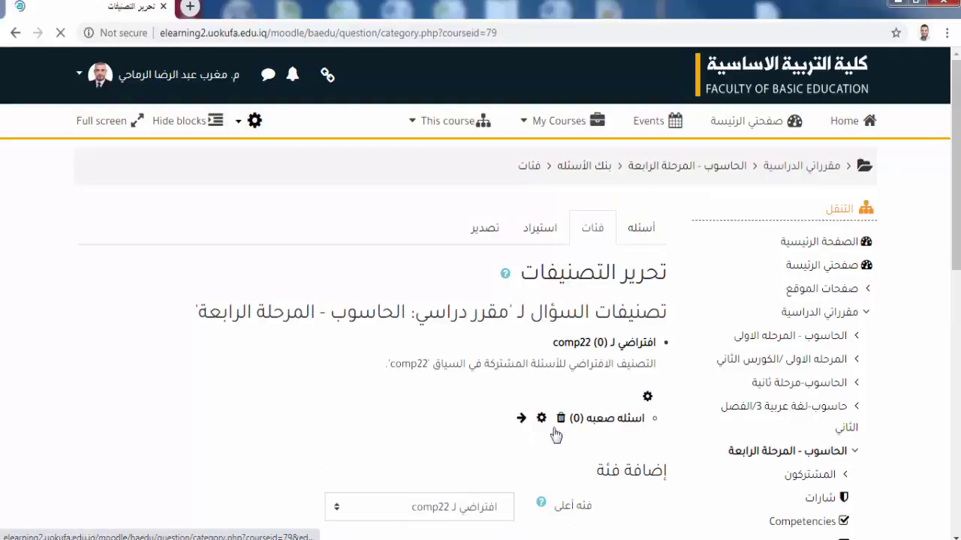
left_click(561, 420)
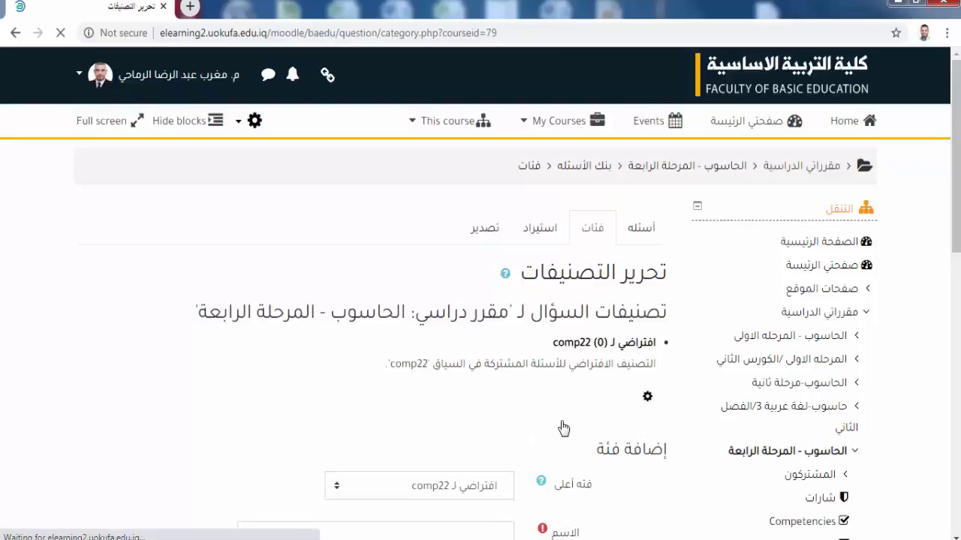
Add a question category named "الفصل 1" under the default comp22 category
left_click_drag(957, 214, 956, 276)
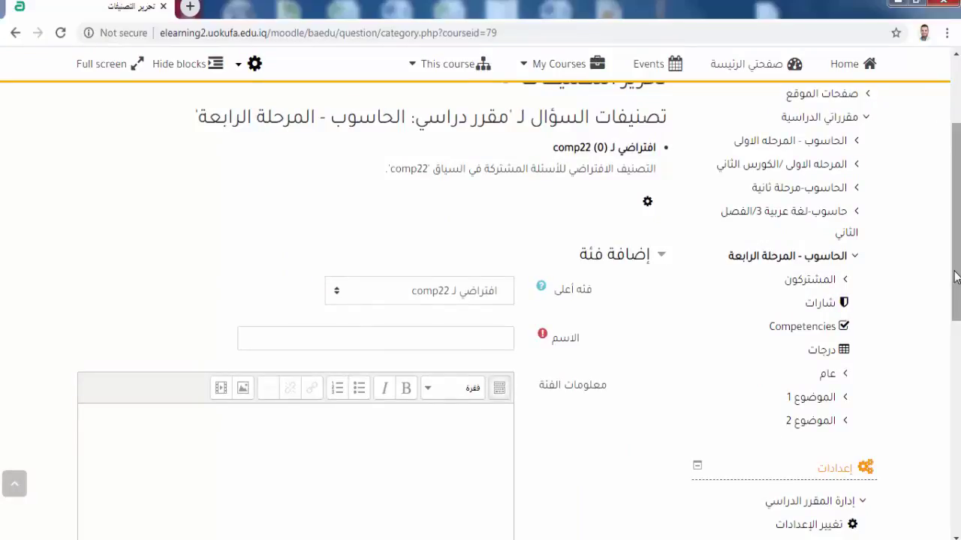
left_click(489, 341)
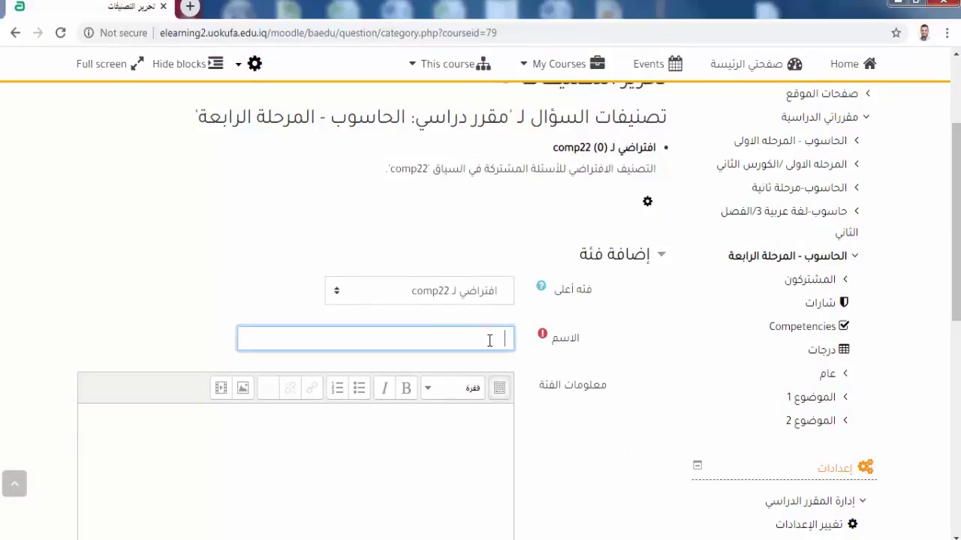
type("الفصل 1")
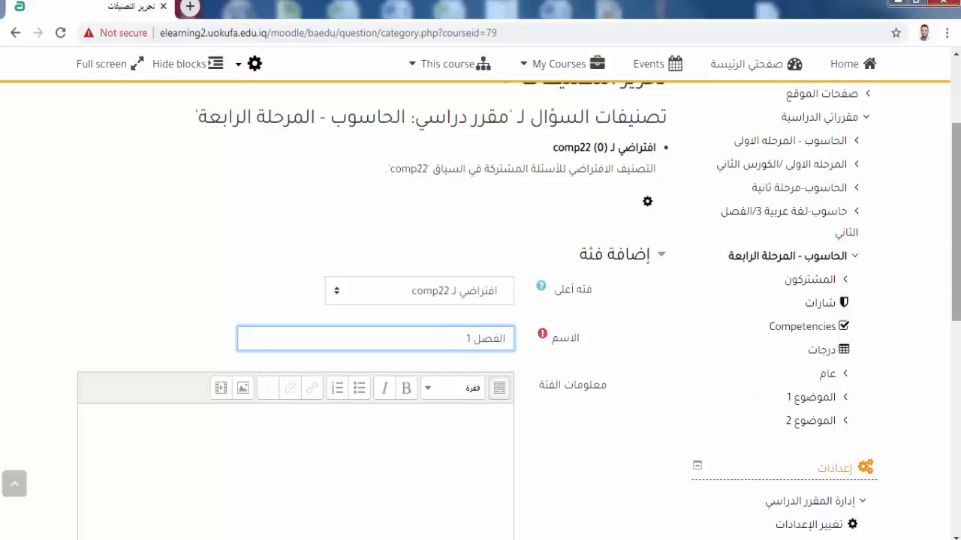
scroll(499, 360, "down", 4)
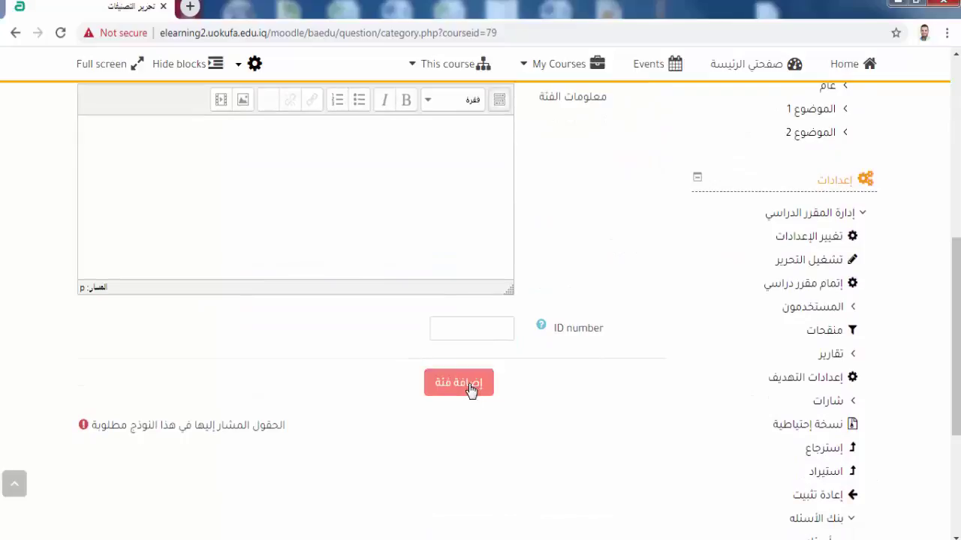
left_click(473, 387)
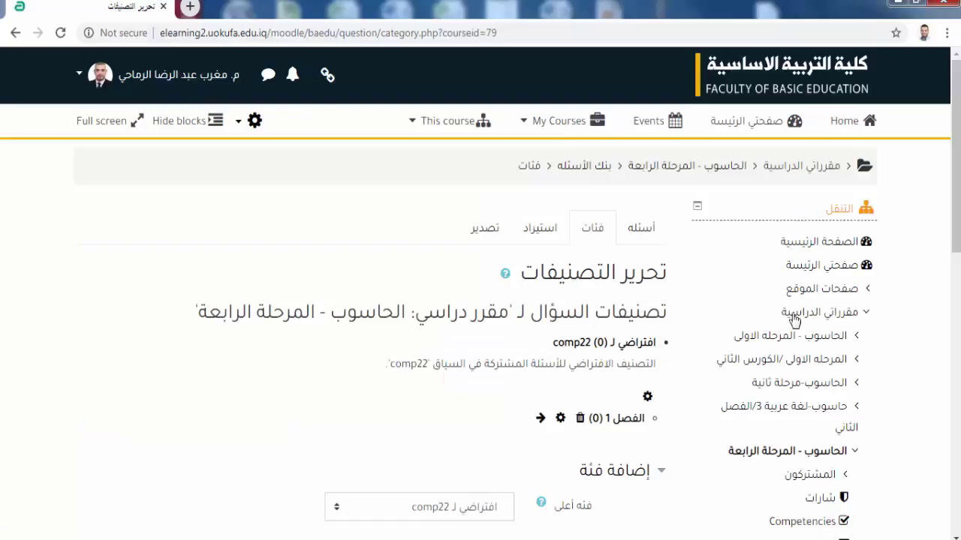
Add a question category named "الفصل 2" under the default comp22 category
scroll(631, 353, "down", 3)
left_click(483, 367)
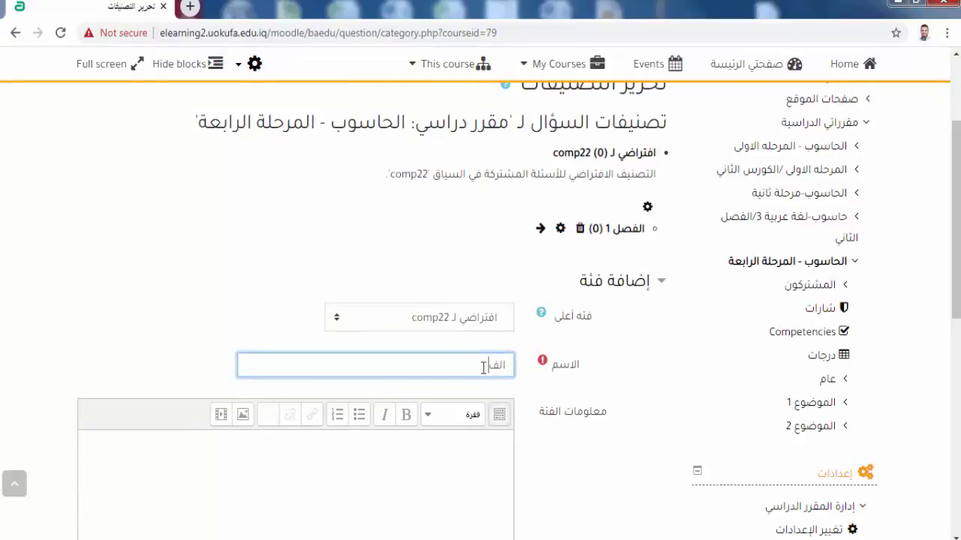
type("الفصل 2")
scroll(956, 290, "down", 1)
scroll(955, 291, "down", 2)
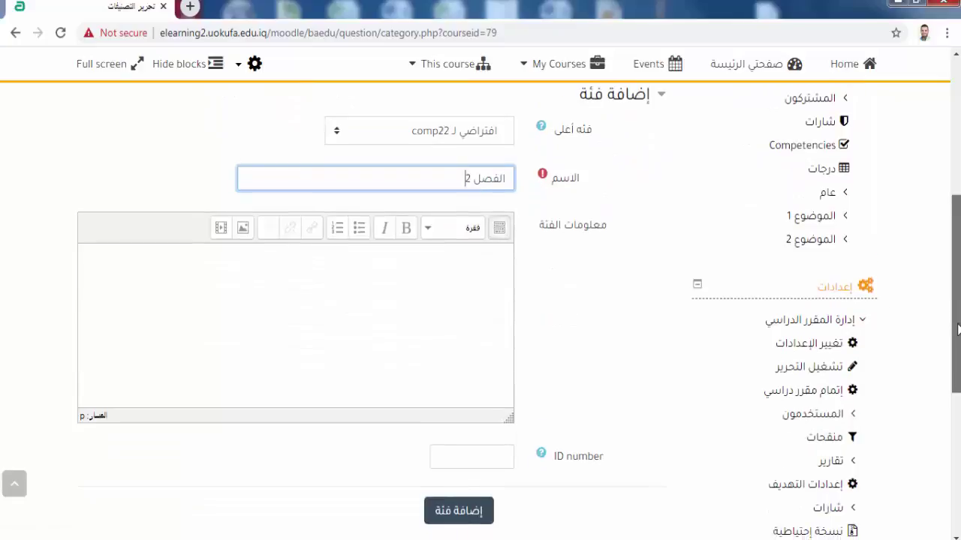
left_click(470, 486)
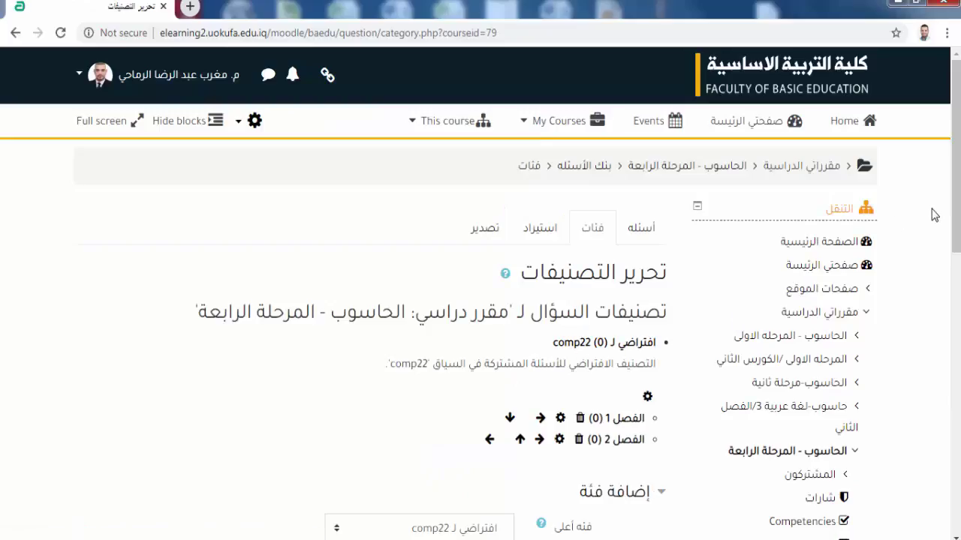
Add a question category named "الفصل 3" under the default comp22 category
left_click_drag(957, 203, 957, 314)
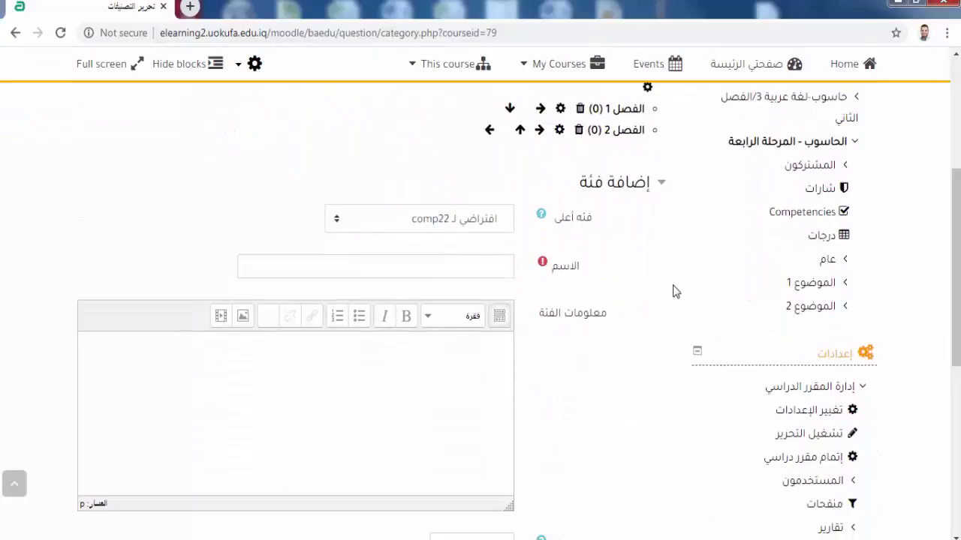
left_click(487, 267)
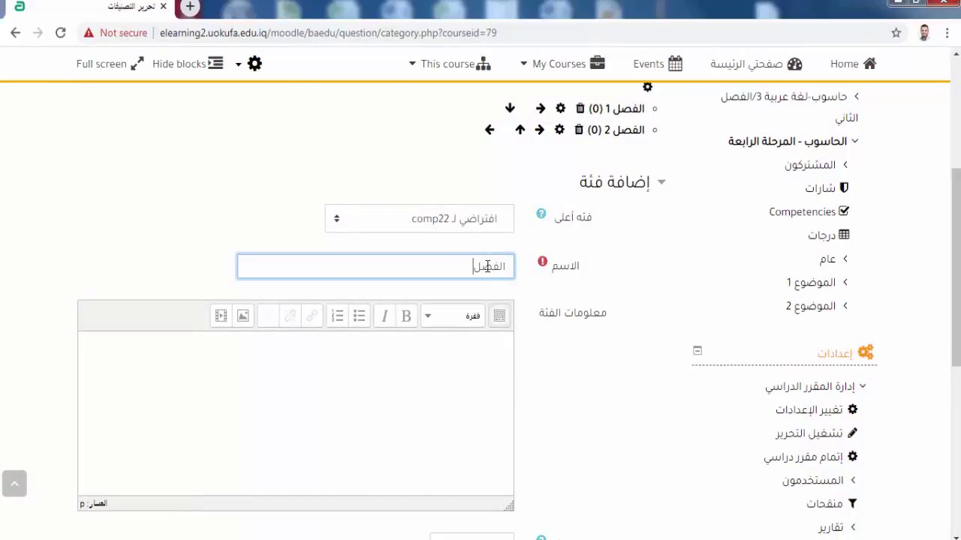
type("الفصل 3")
scroll(798, 235, "down", 2)
left_click(469, 473)
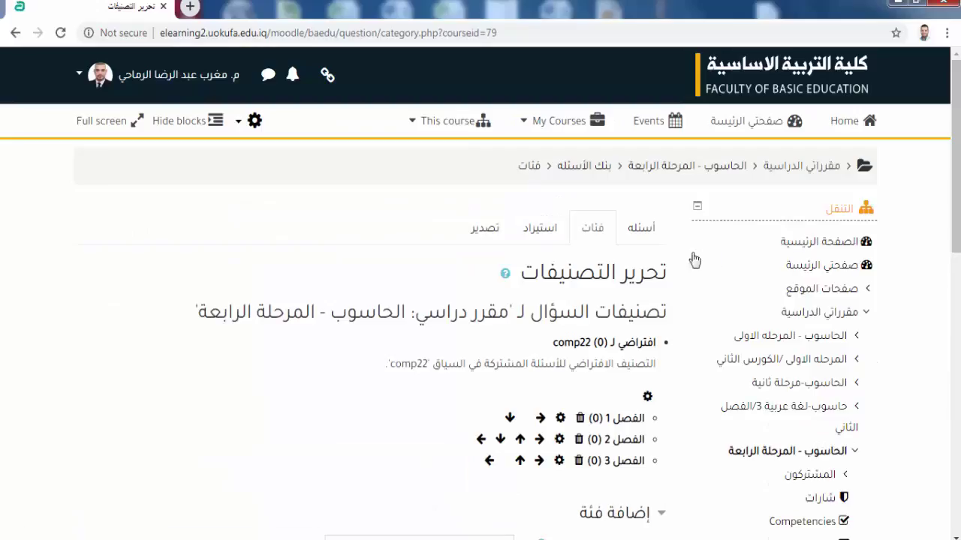
Open the question bank's questions page and choose "الفصل 1" as the displayed category
left_click(641, 236)
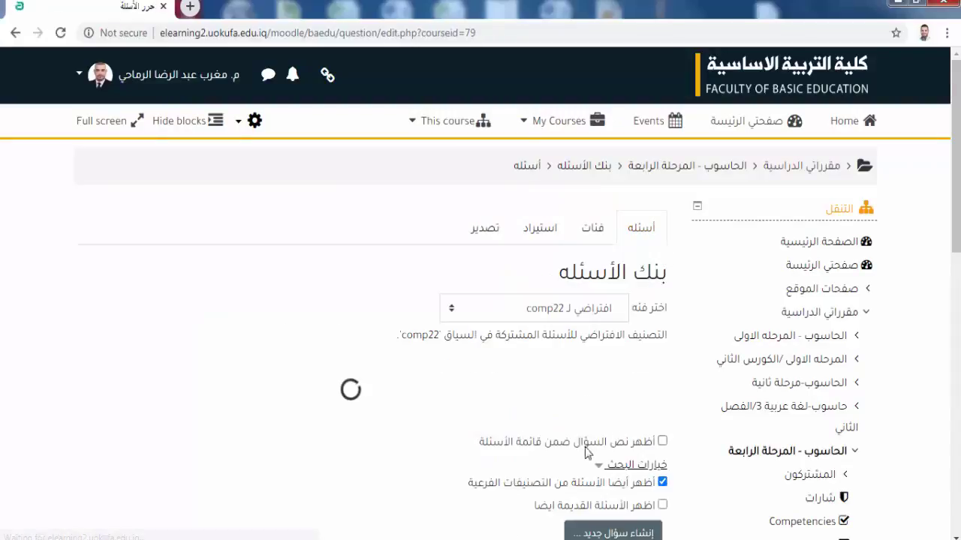
left_click_drag(957, 144, 957, 189)
scroll(818, 218, "down", 1)
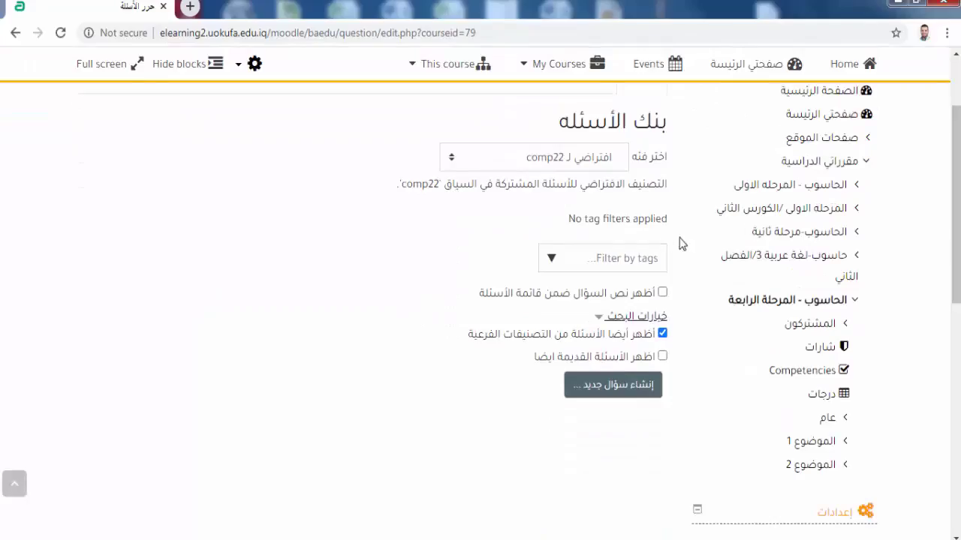
left_click(449, 165)
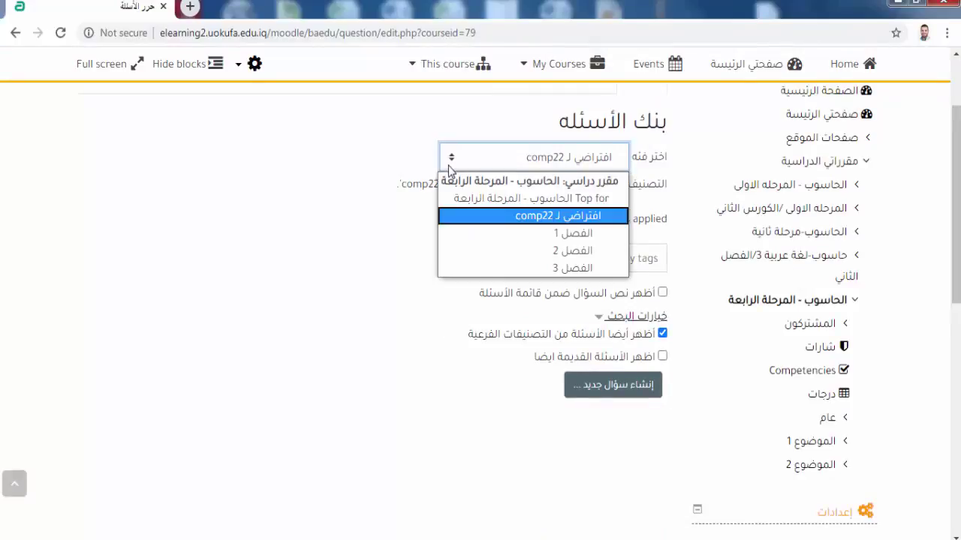
left_click(535, 238)
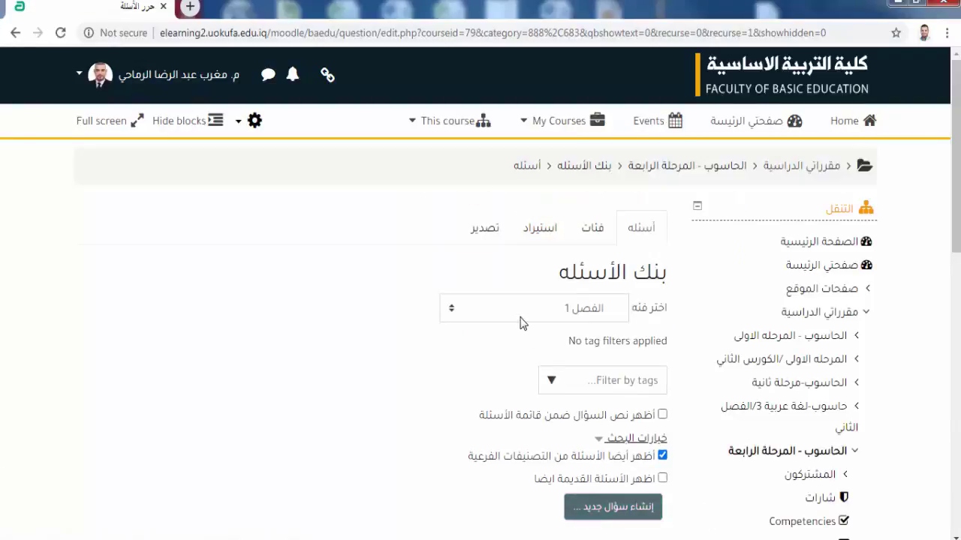
Display the question bank's "الفصل 2" category, and switch the displayed category back to "الفصل 1"
left_click(466, 314)
left_click(504, 399)
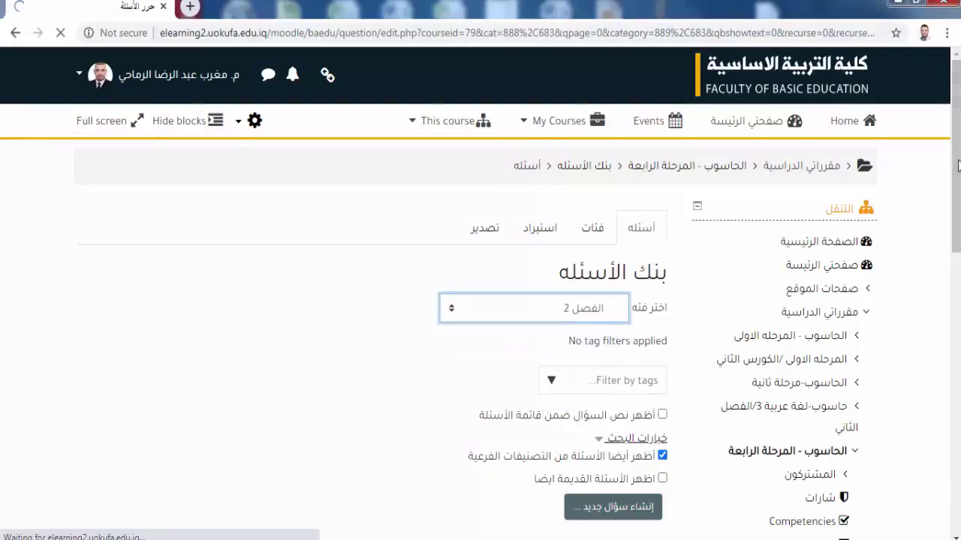
scroll(608, 398, "down", 2)
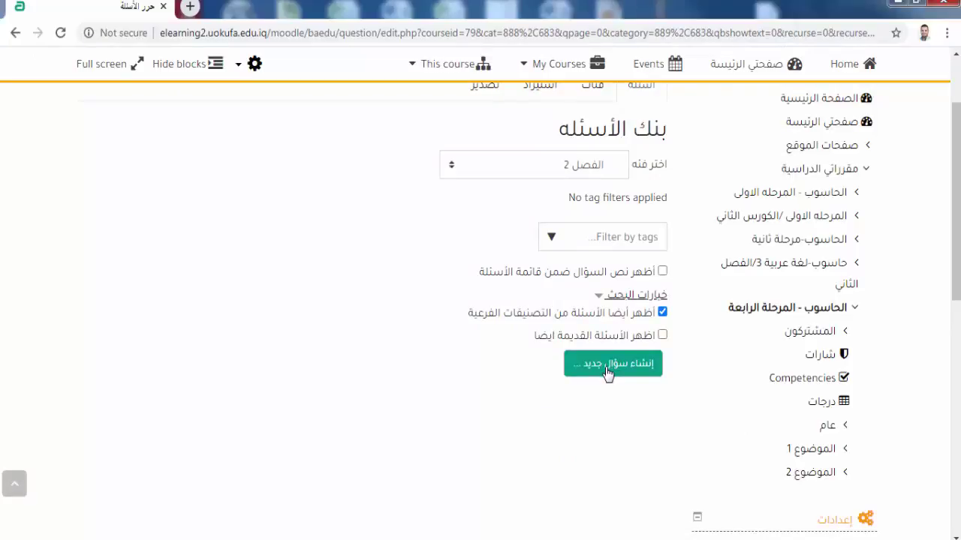
left_click(452, 165)
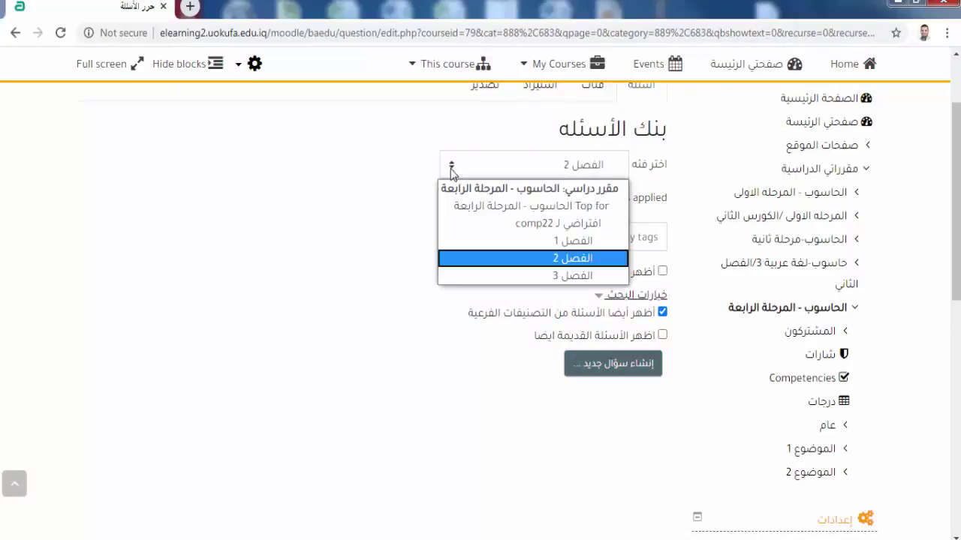
left_click(542, 241)
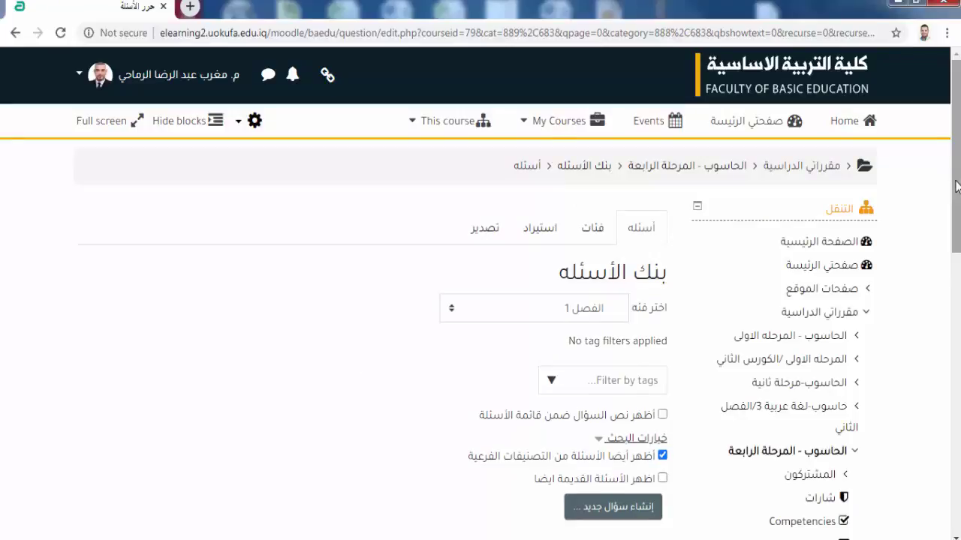
Open the question categories page and add a subcategory named "اسئله سهله" under "الفصل 1"
left_click(587, 232)
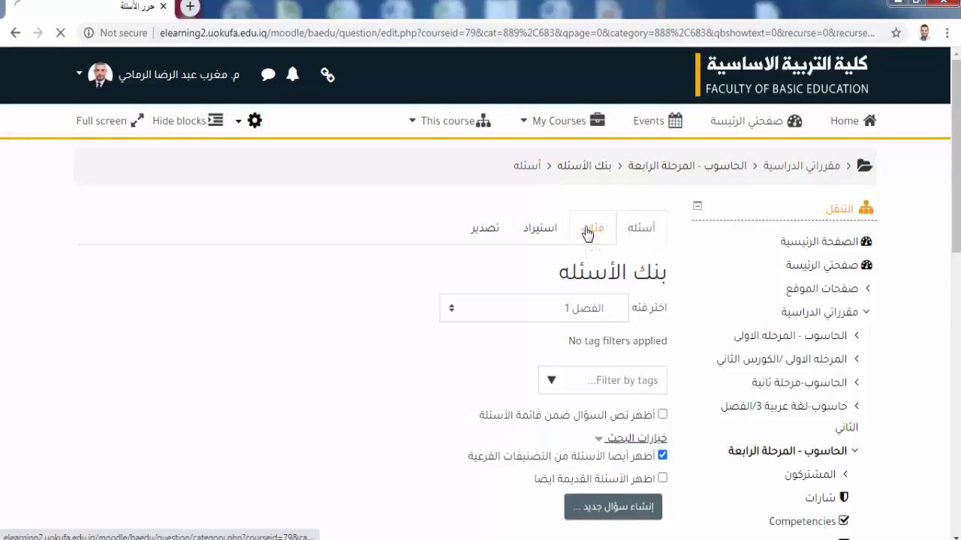
left_click_drag(956, 167, 956, 197)
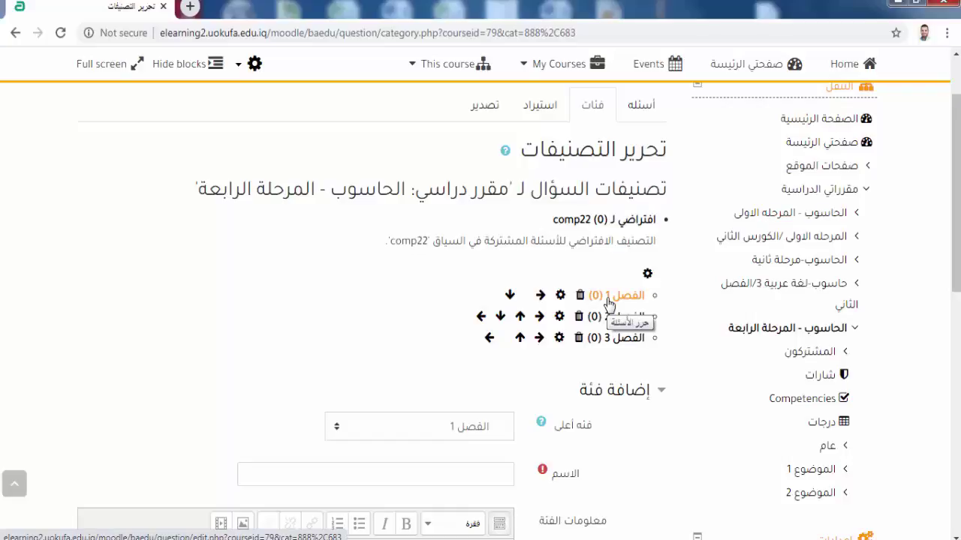
left_click_drag(957, 256, 958, 279)
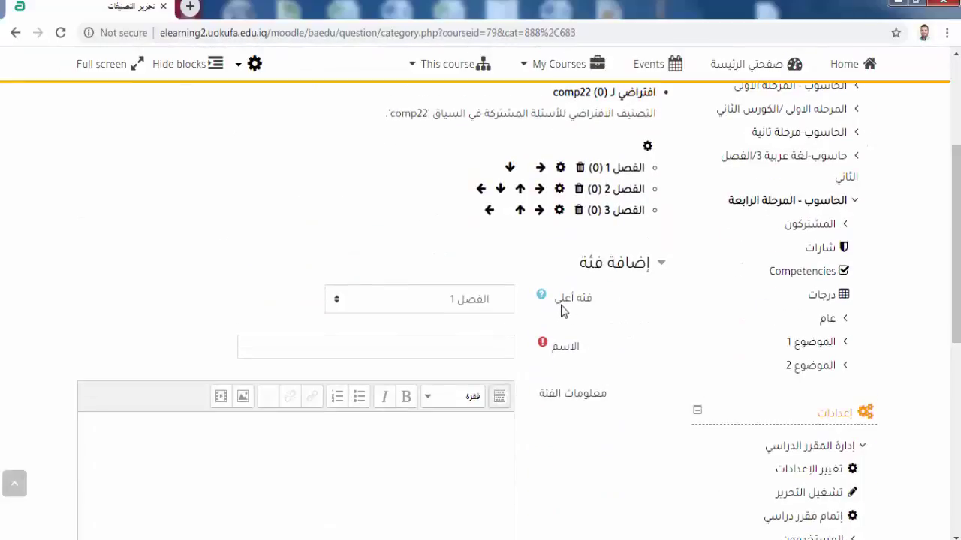
left_click(335, 303)
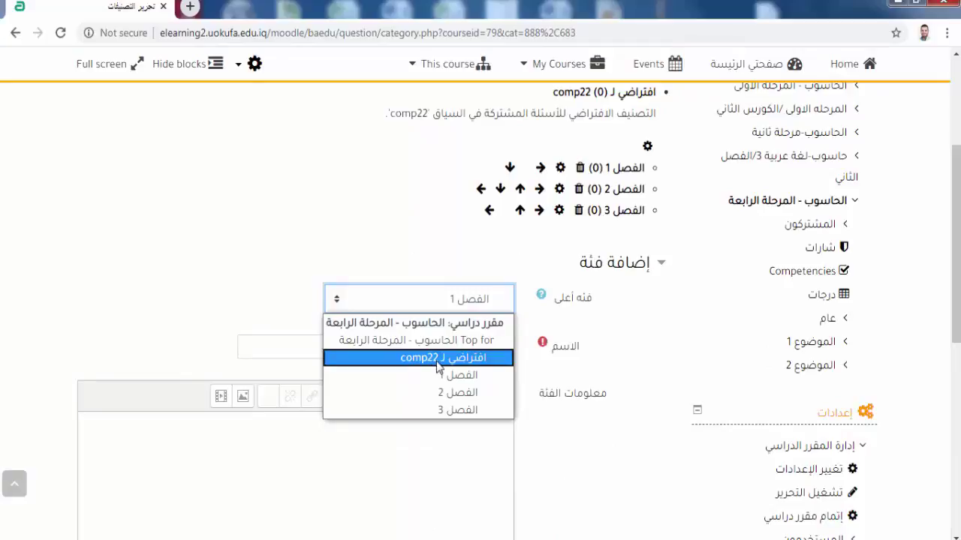
left_click(458, 380)
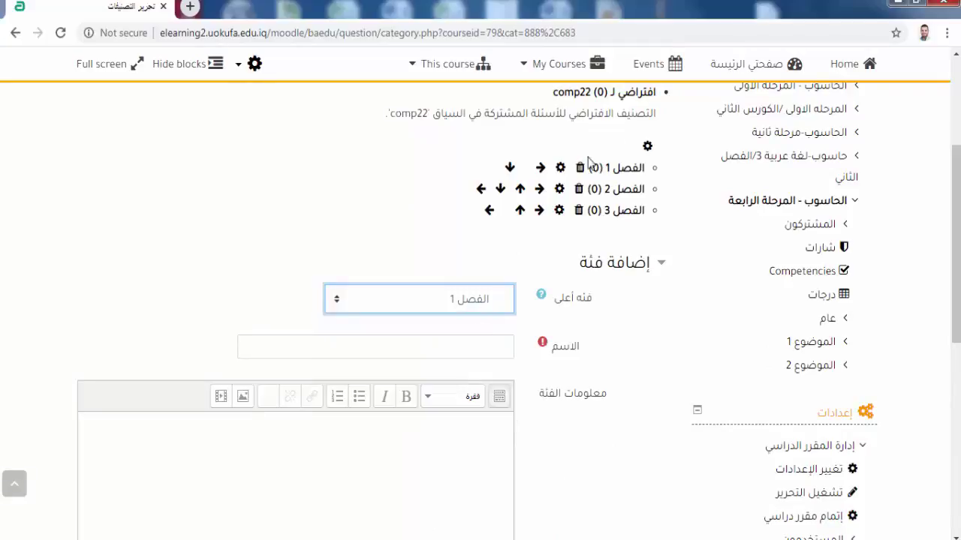
left_click(484, 352)
type("اسئله سهله")
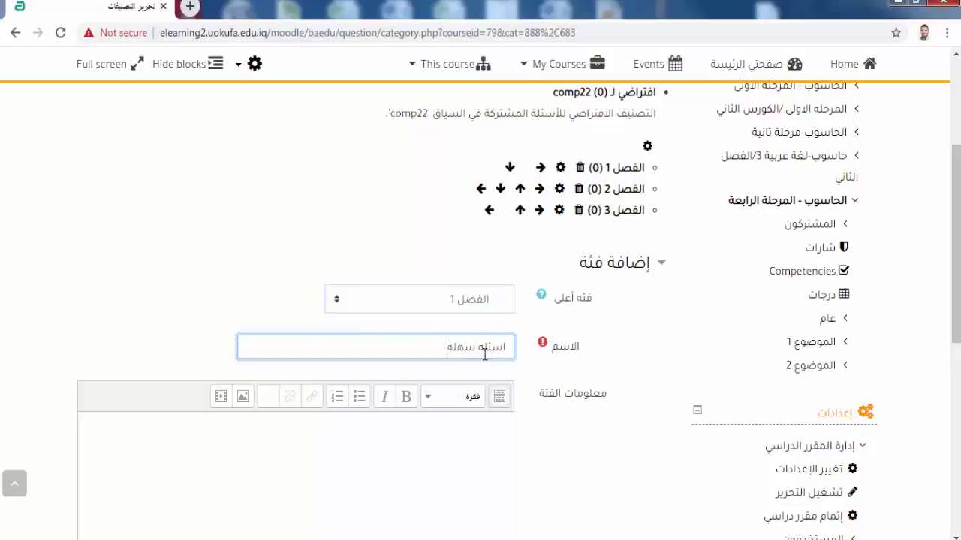
scroll(956, 252, "down", 2)
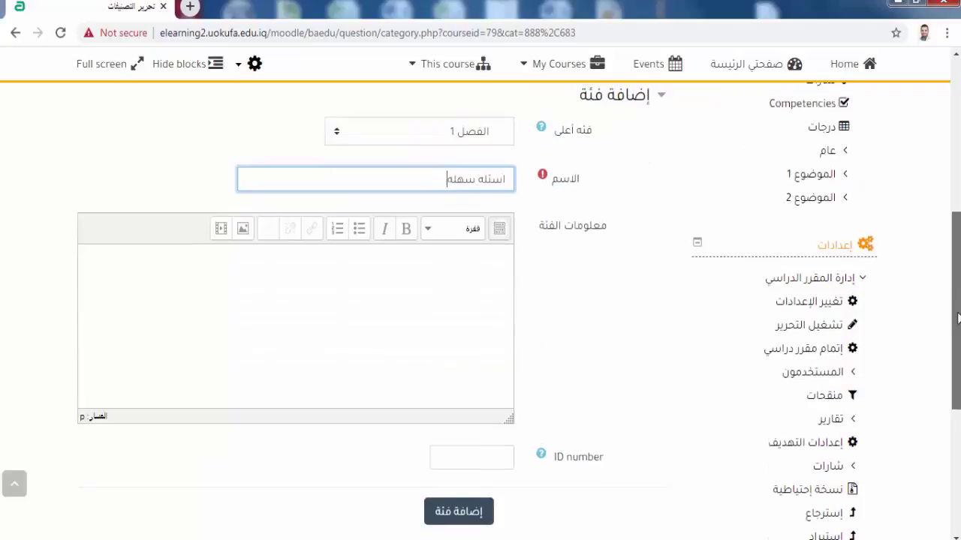
left_click(465, 518)
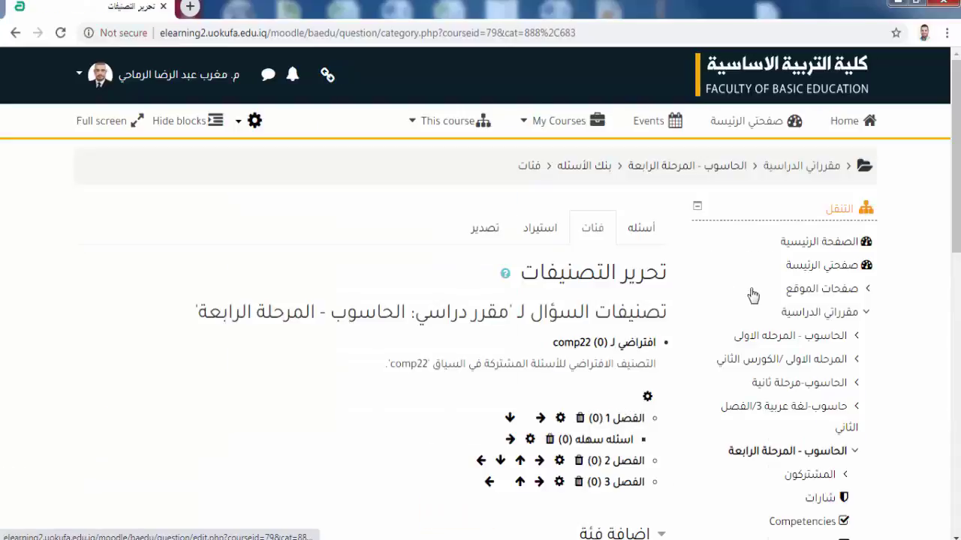
Add a subcategory named "اسئله متوسطه" under the "الفصل 1" category
scroll(916, 273, "down", 4)
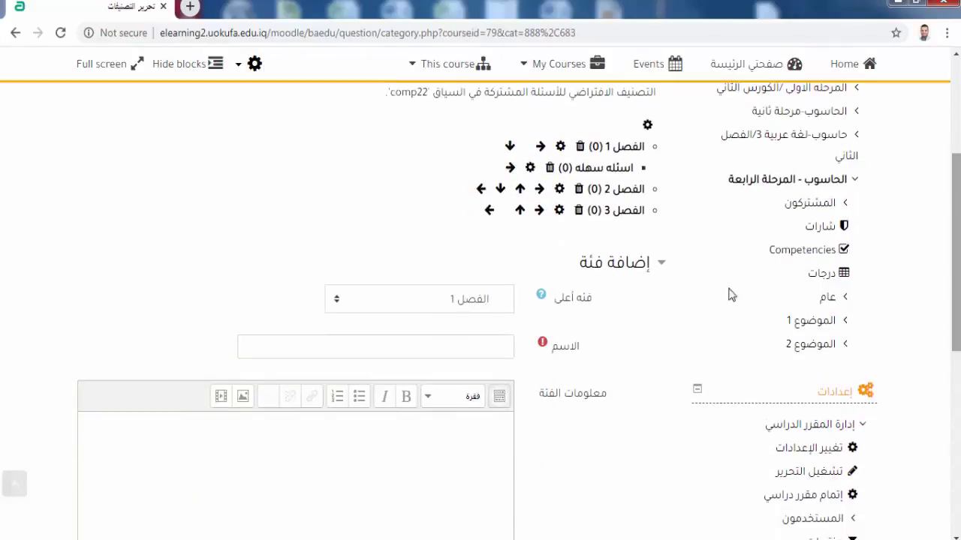
left_click(472, 348)
type("اسئله ت")
type("توسطه")
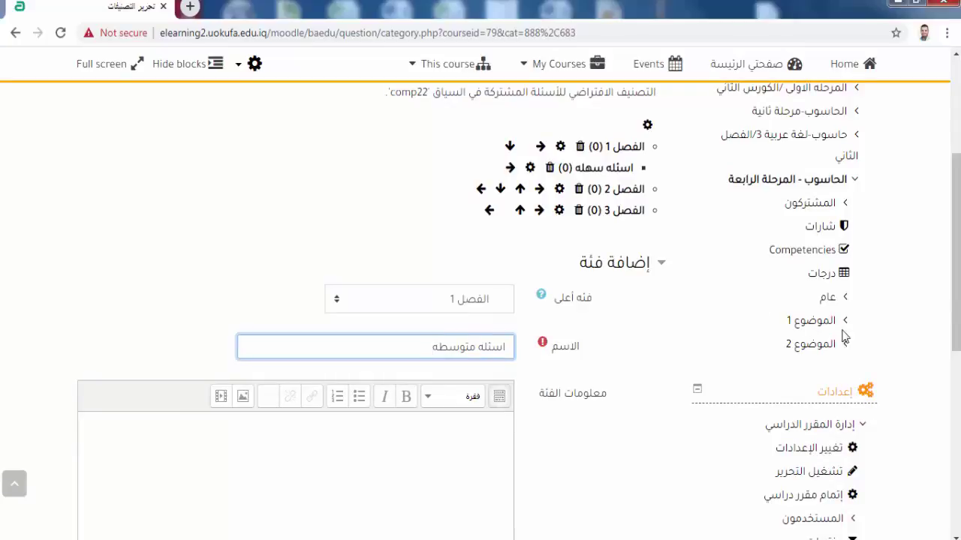
scroll(838, 338, "down", 2)
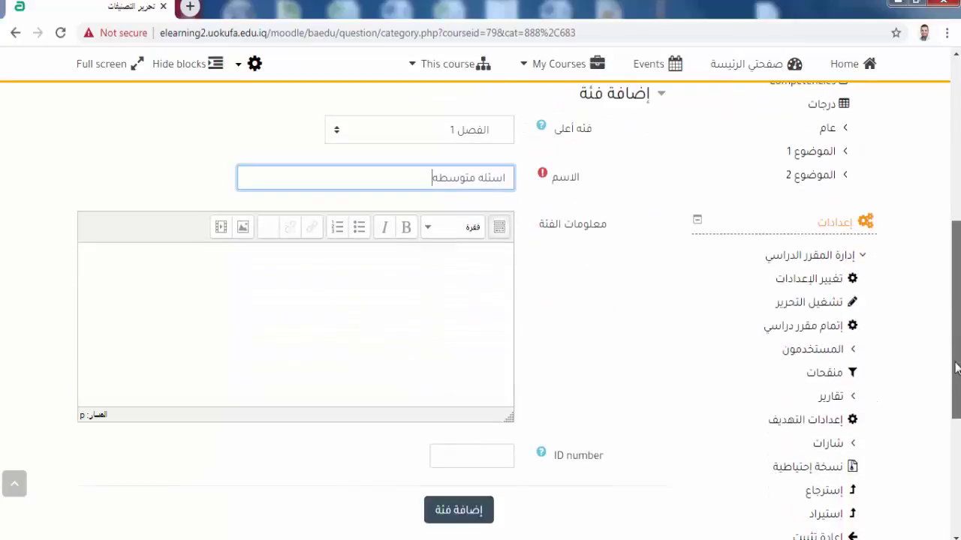
left_click(438, 528)
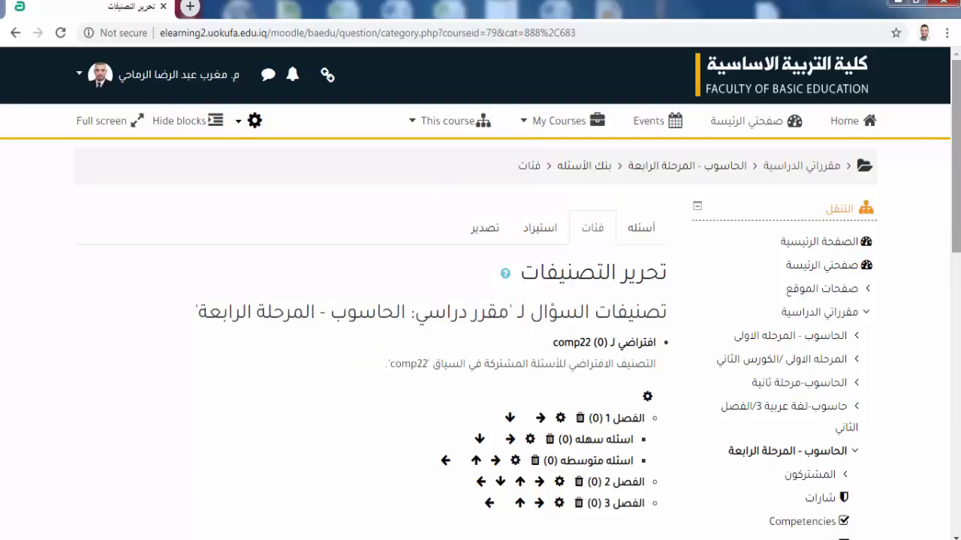
Add a subcategory named "اسئله صعبه" under the "الفصل 1" category
scroll(958, 249, "down", 3)
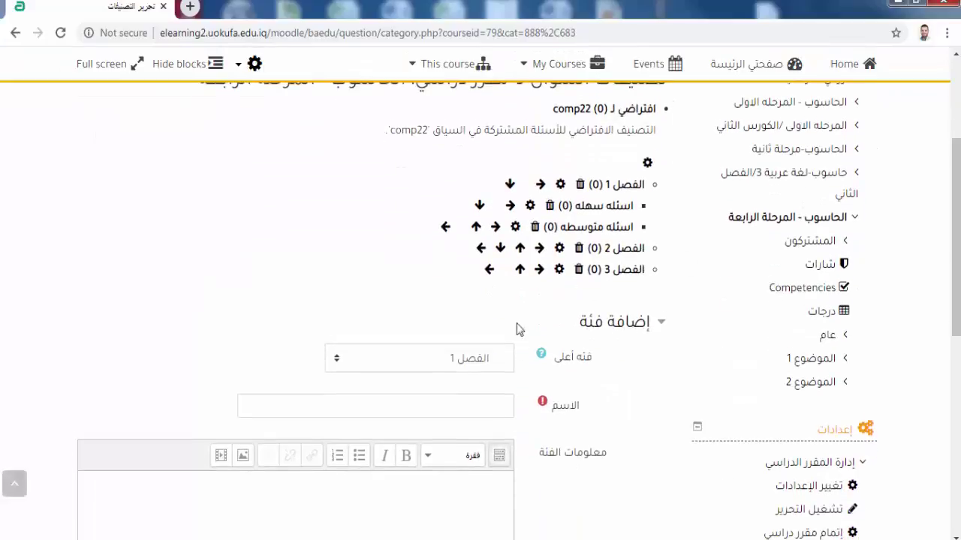
left_click(435, 406)
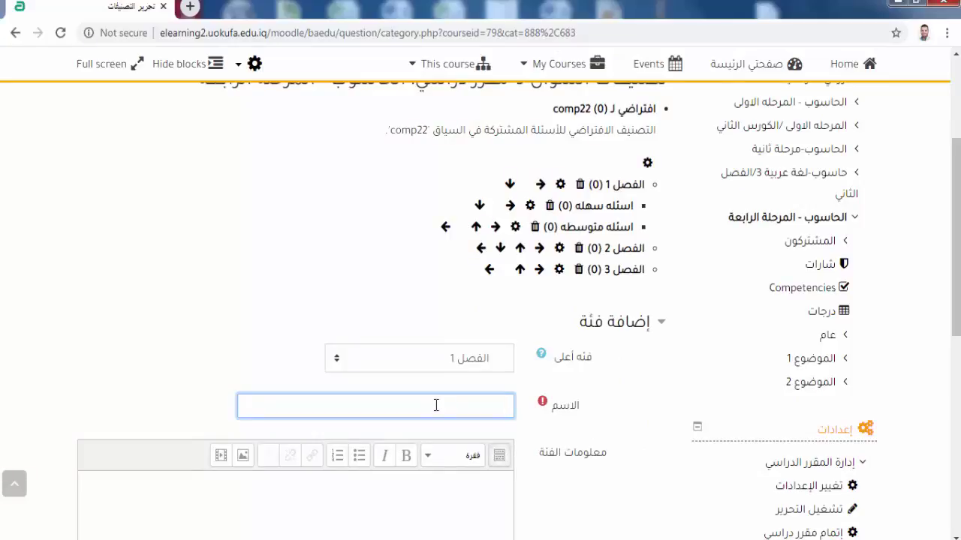
type("اسئله صعبه")
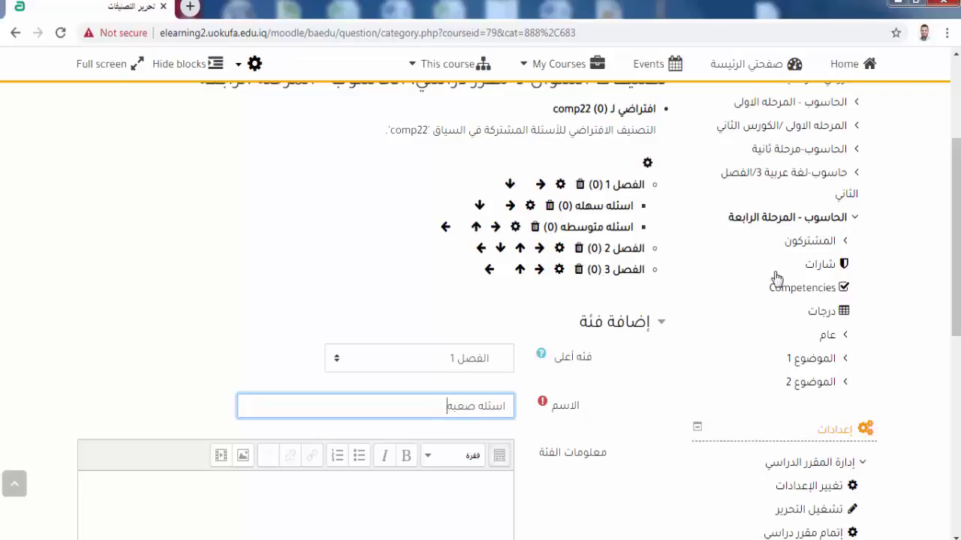
scroll(485, 451, "down", 4)
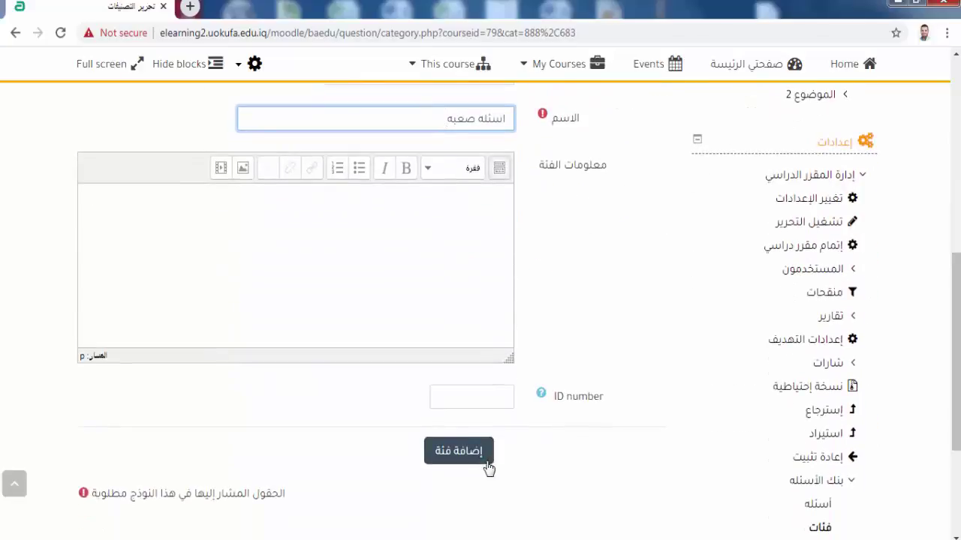
left_click(485, 466)
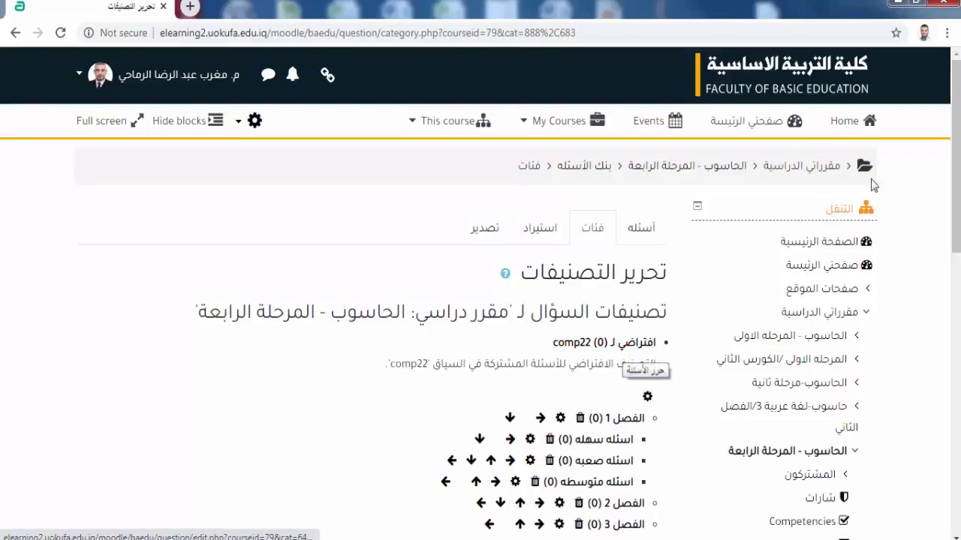
Delete all categories under the default comp22 category: الفصل 1 to الفصل 3 plus اسئله سهله, اسئله متوسطه and اسئله صعبه
scroll(613, 393, "down", 2)
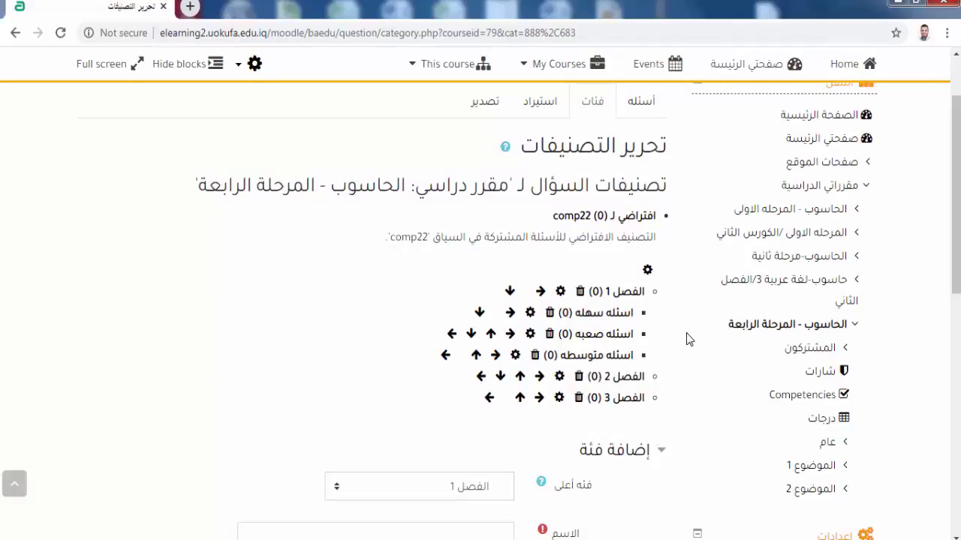
scroll(937, 217, "down", 1)
left_click(579, 273)
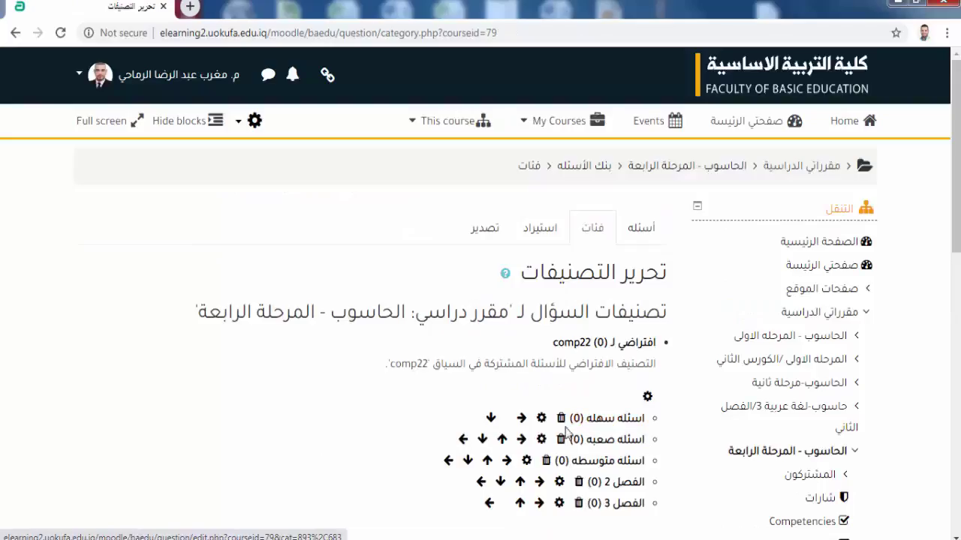
left_click(562, 440)
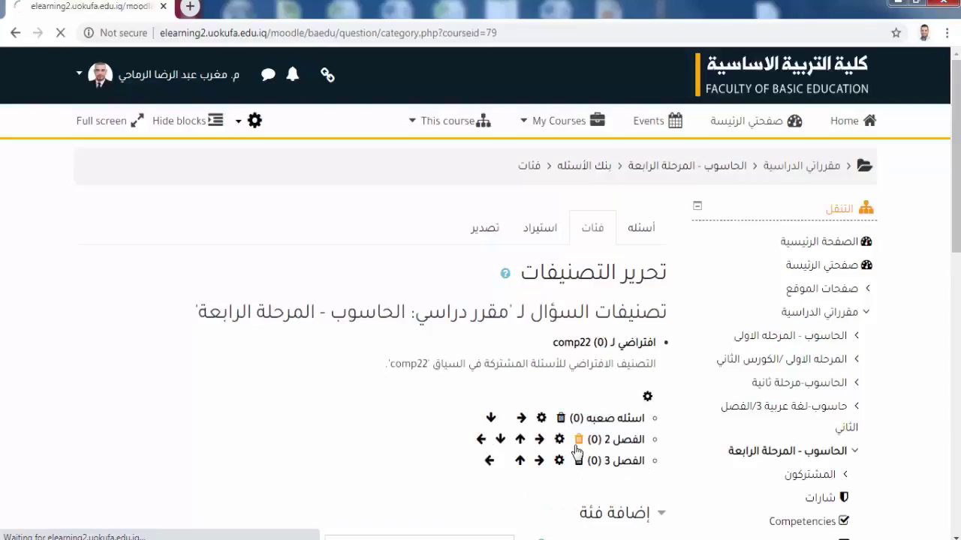
left_click(577, 441)
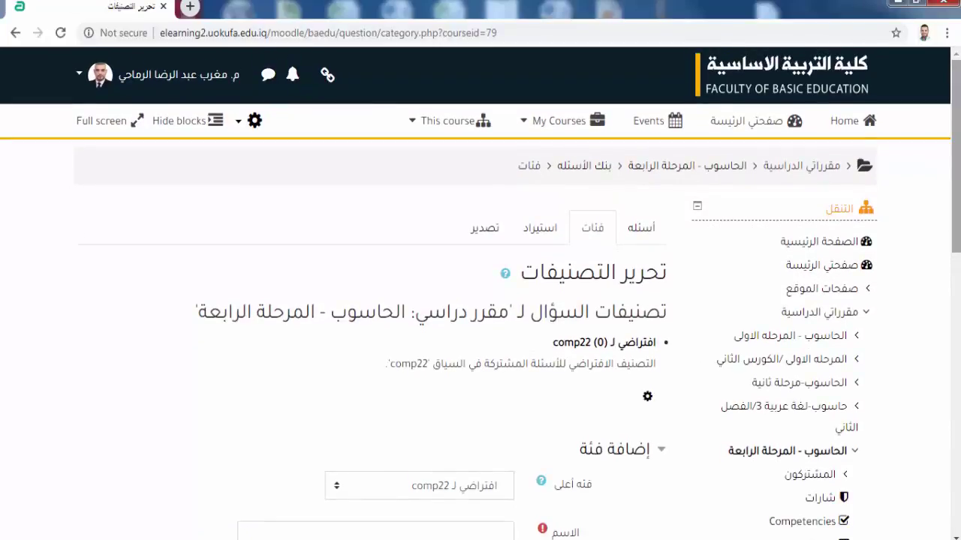
Open the question bank's questions page and look over its category selection and question creation options
scroll(673, 353, "down", 2)
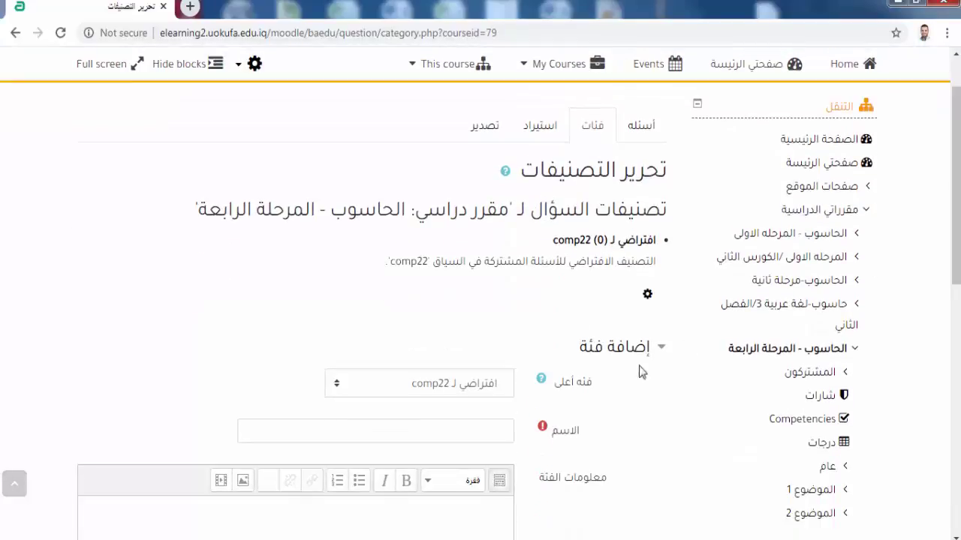
left_click(644, 126)
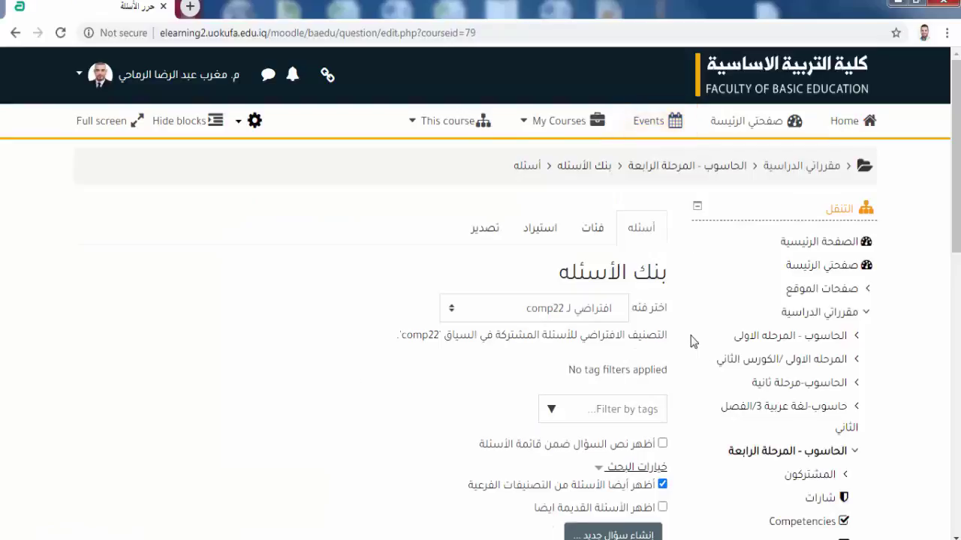
left_click_drag(958, 215, 959, 267)
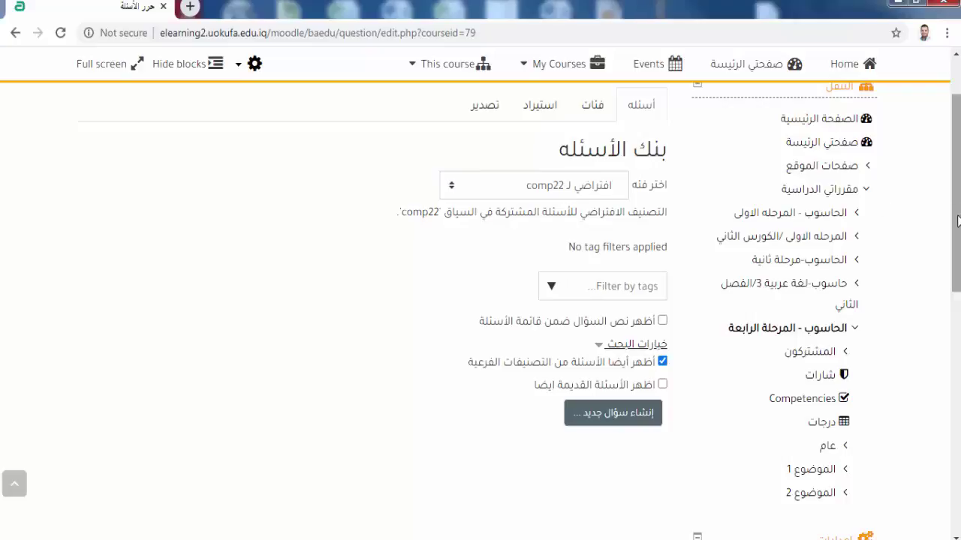
scroll(958, 204, "up", 1)
scroll(959, 204, "up", 1)
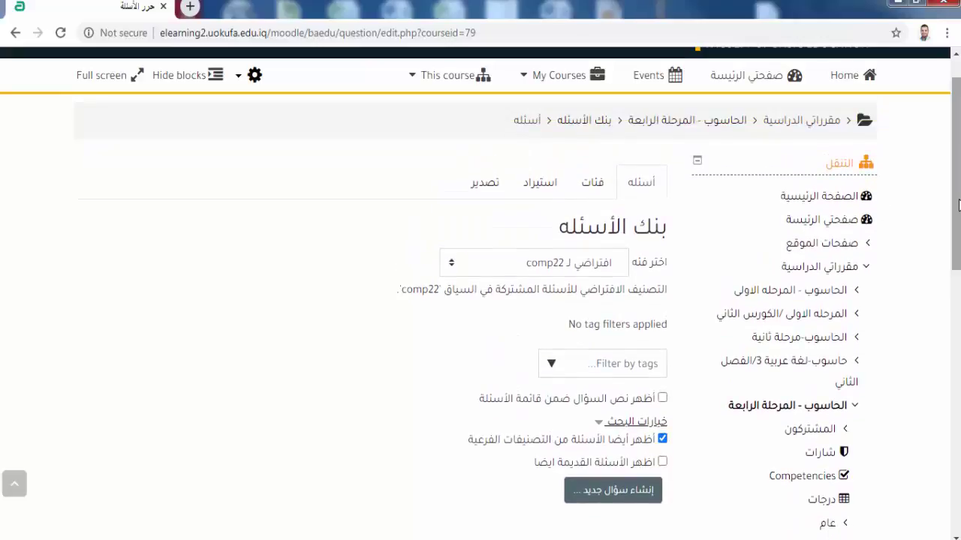
Return to the question categories page and add a category named "اسئله اختياريه" under the default comp22 category
left_click(591, 186)
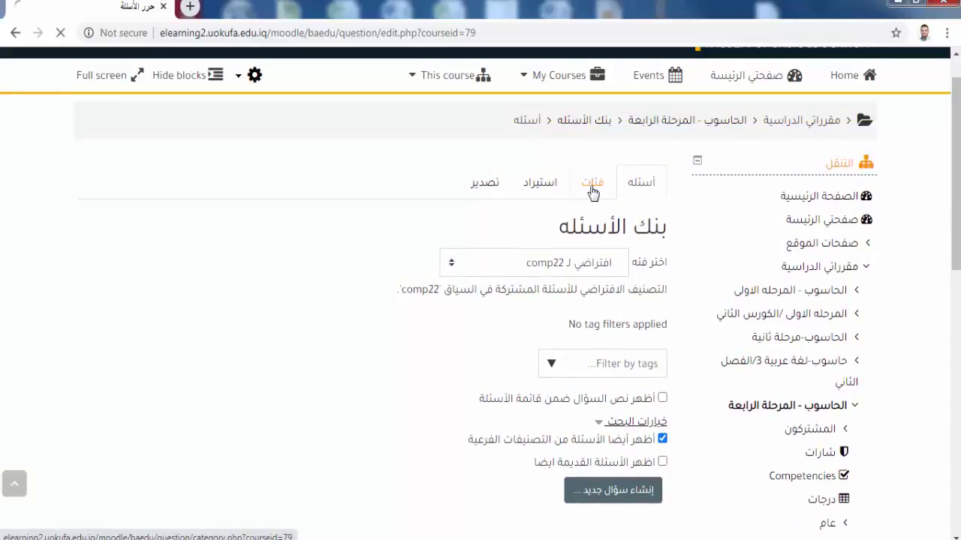
scroll(646, 284, "down", 3)
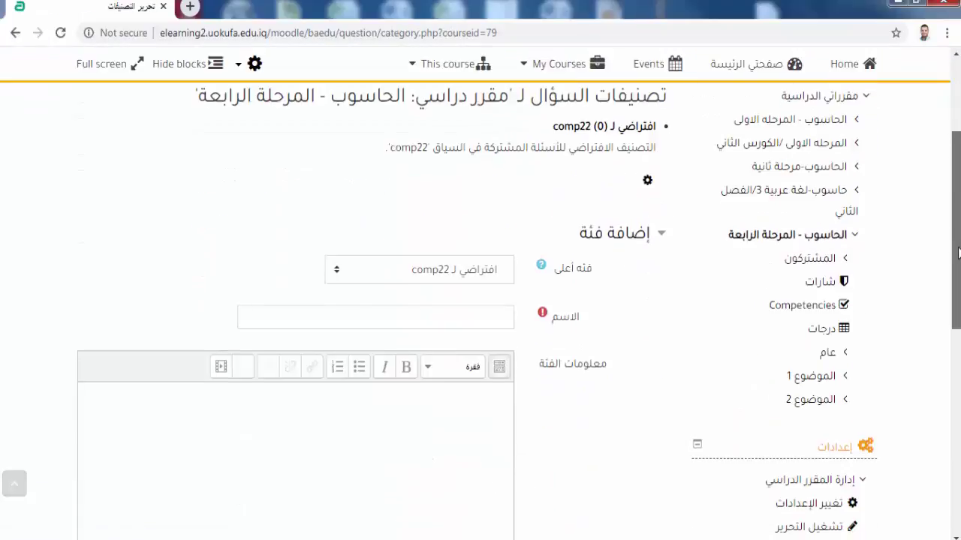
left_click(468, 321)
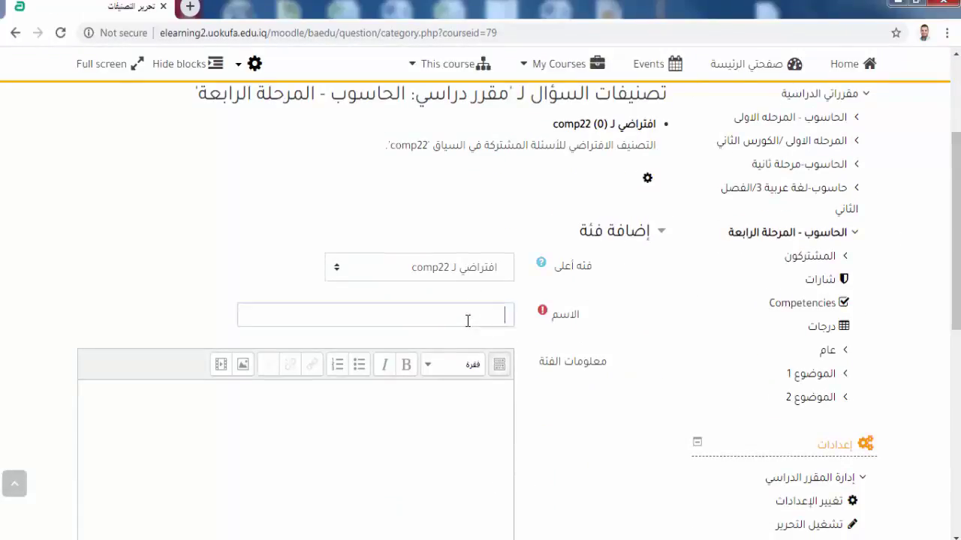
type("اس")
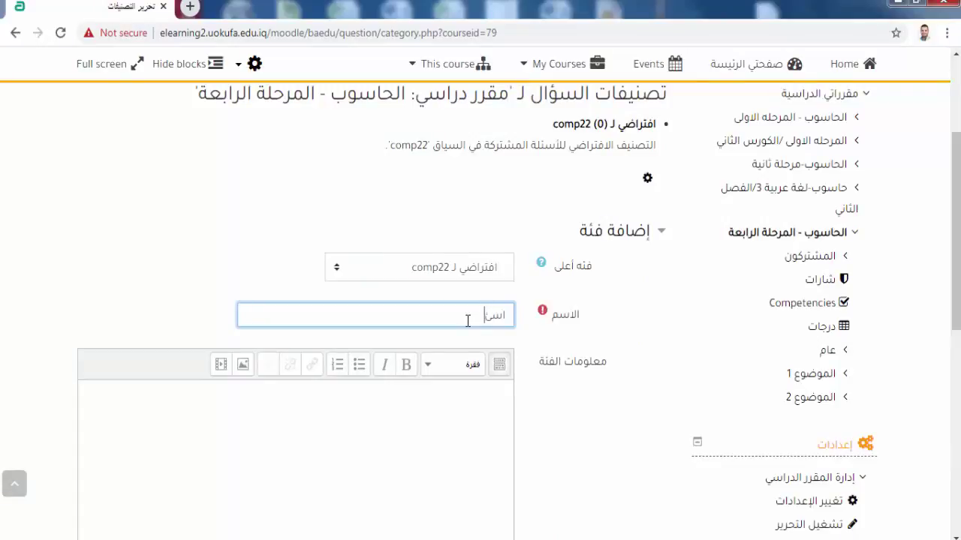
type("ئله اختباريه")
left_click_drag(957, 226, 957, 307)
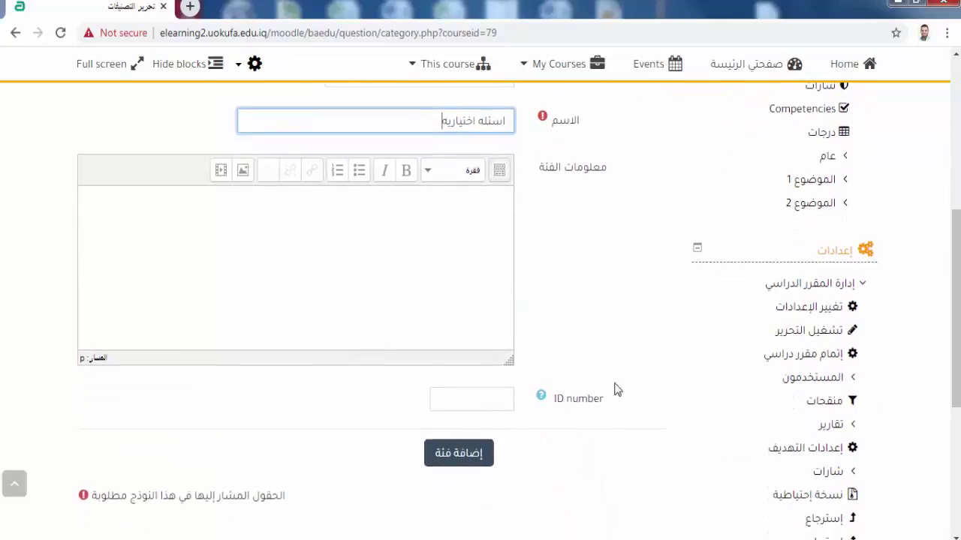
left_click(484, 452)
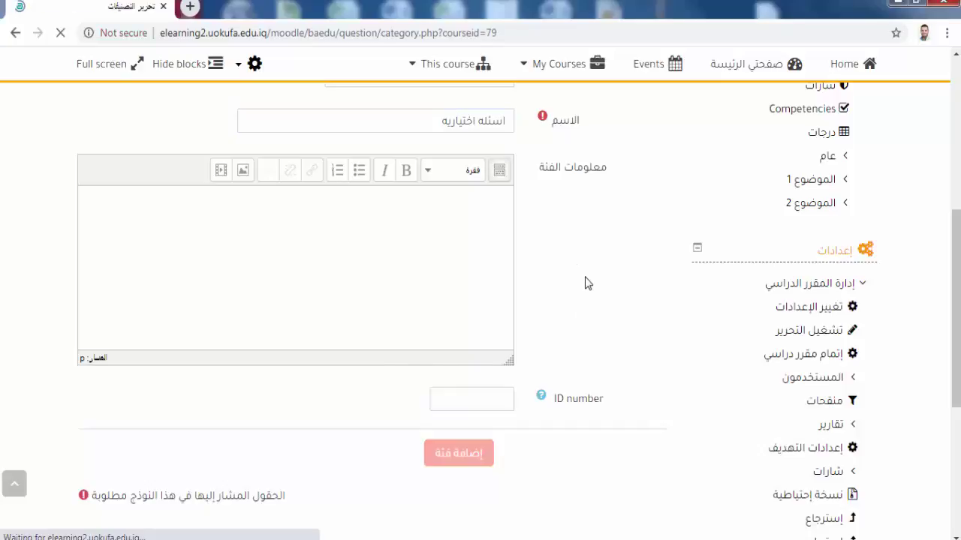
Add a category named "اسئله صح وخطا" under the default comp22 category
scroll(489, 401, "down", 2)
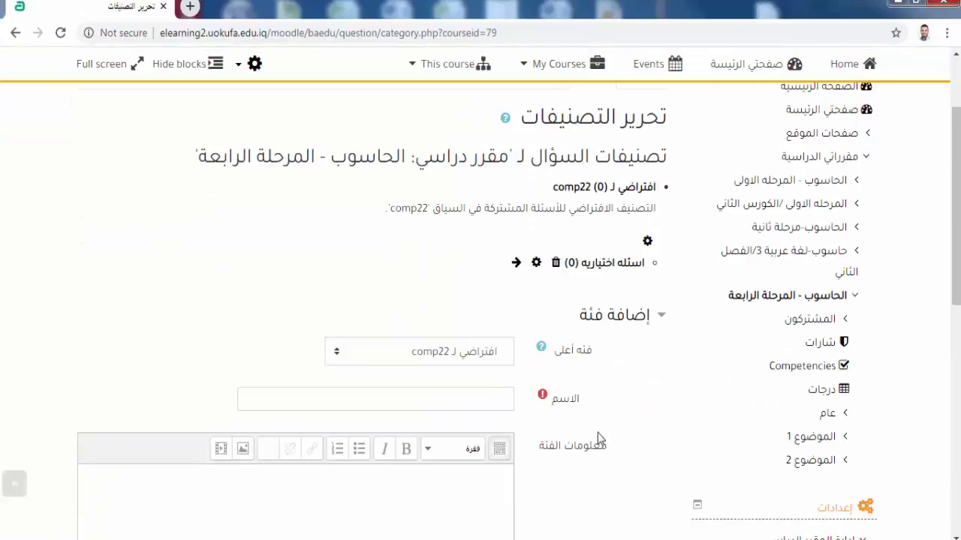
left_click(489, 401)
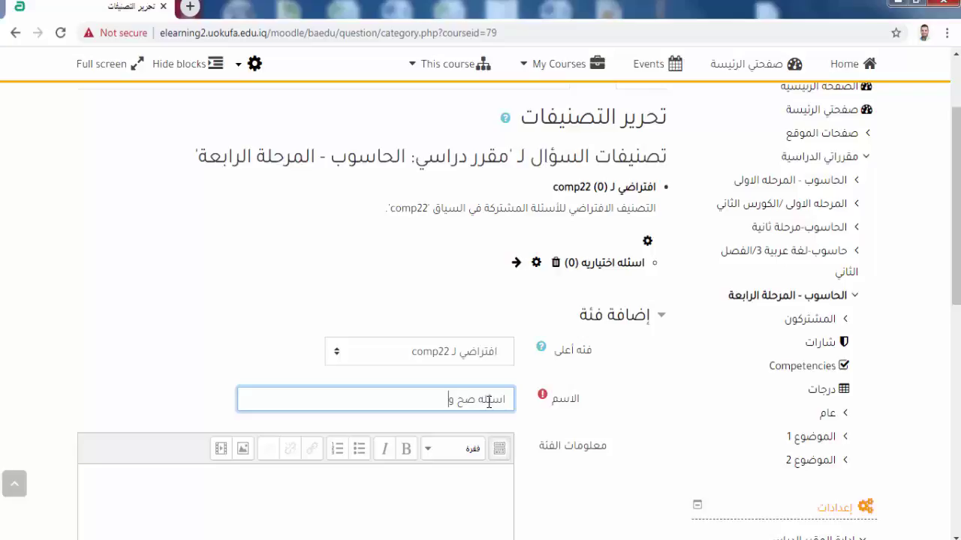
type("اسئله صح وخطا")
scroll(488, 401, "down", 3)
left_click(488, 499)
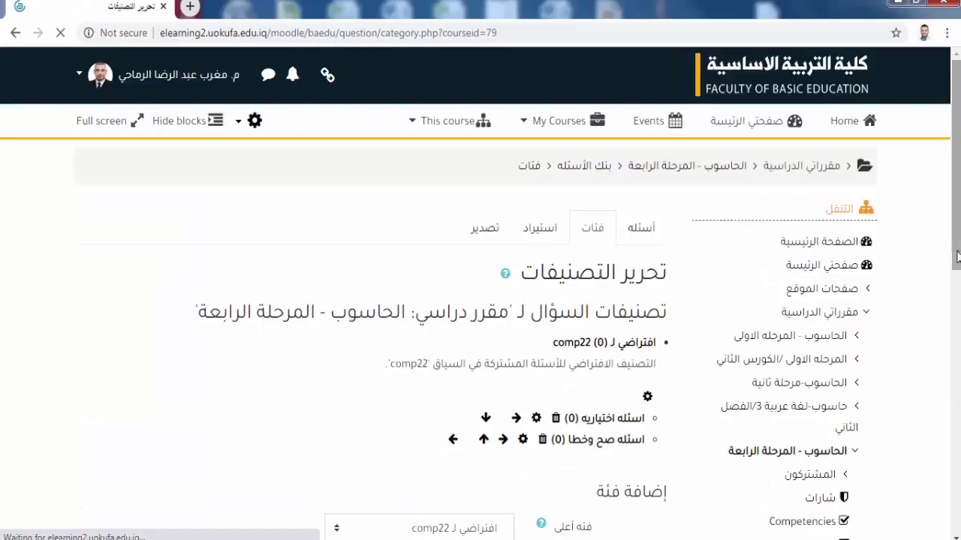
Open the question bank's questions page and show the "اسئله اختياريه" category
scroll(956, 248, "down", 2)
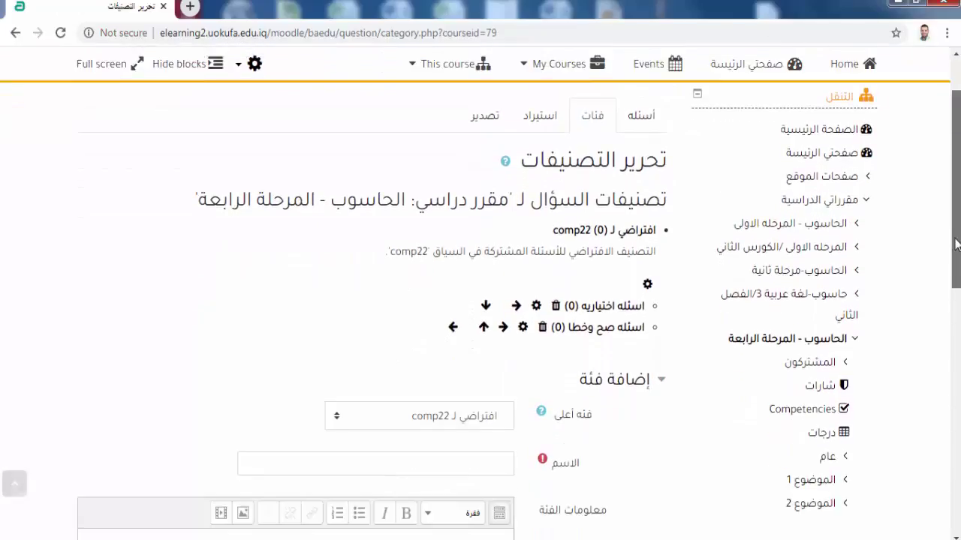
left_click_drag(956, 244, 956, 264)
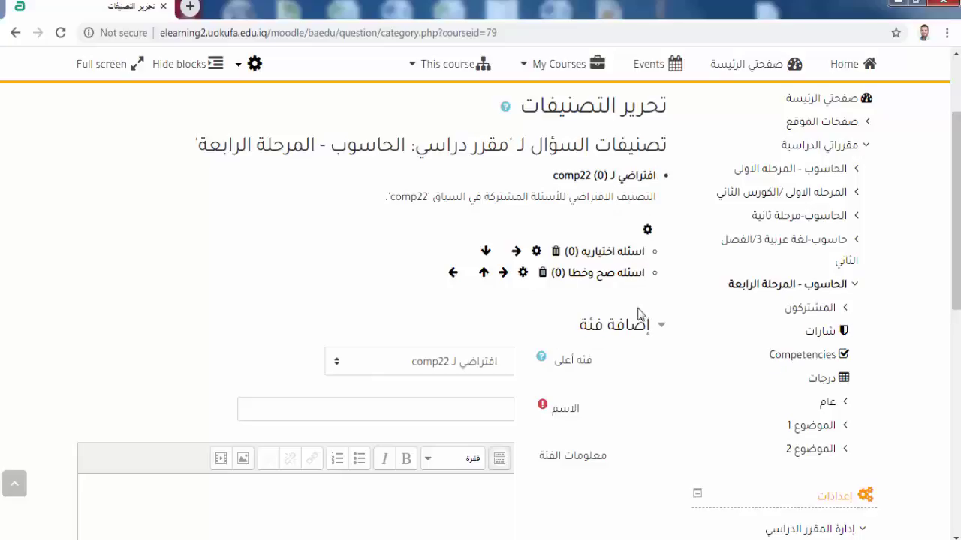
scroll(751, 285, "up", 2)
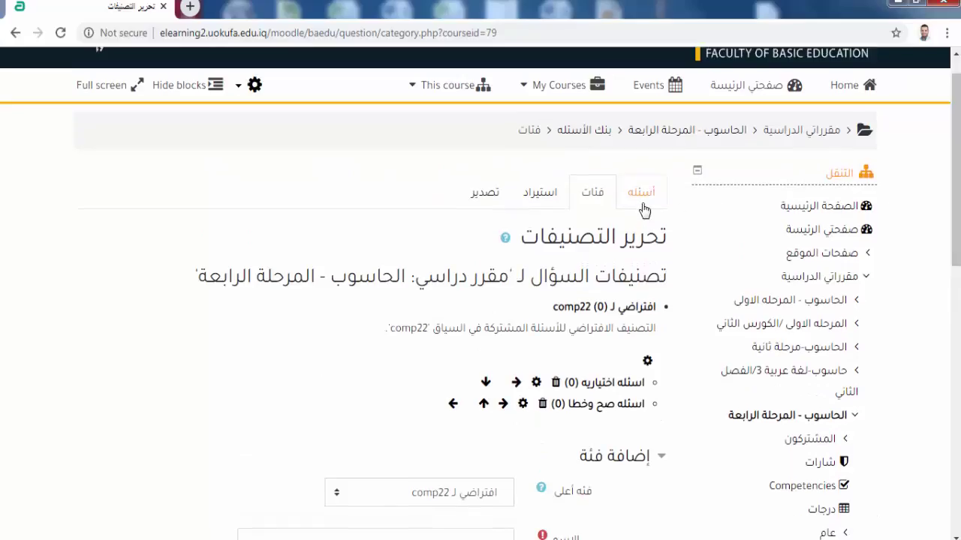
left_click(643, 203)
scroll(750, 203, "down", 3)
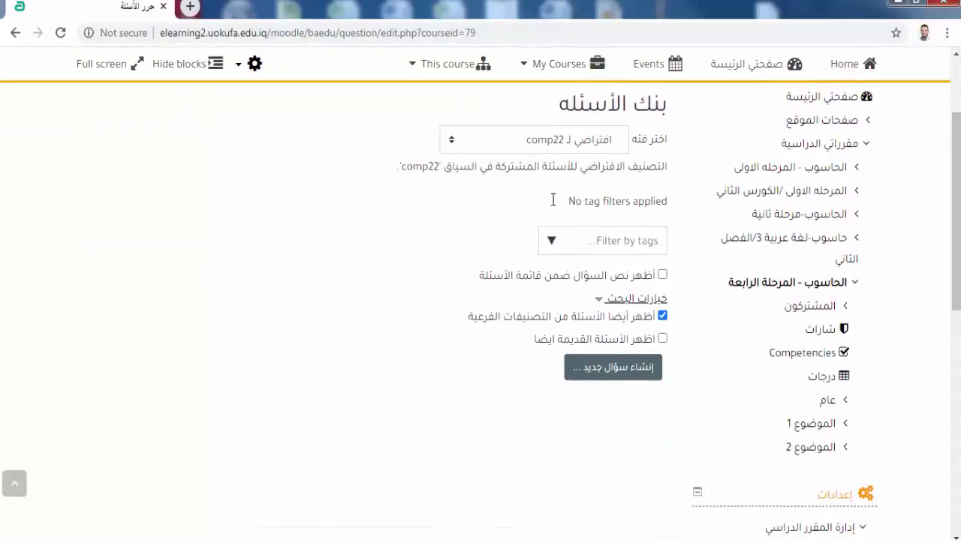
left_click(461, 148)
left_click(501, 210)
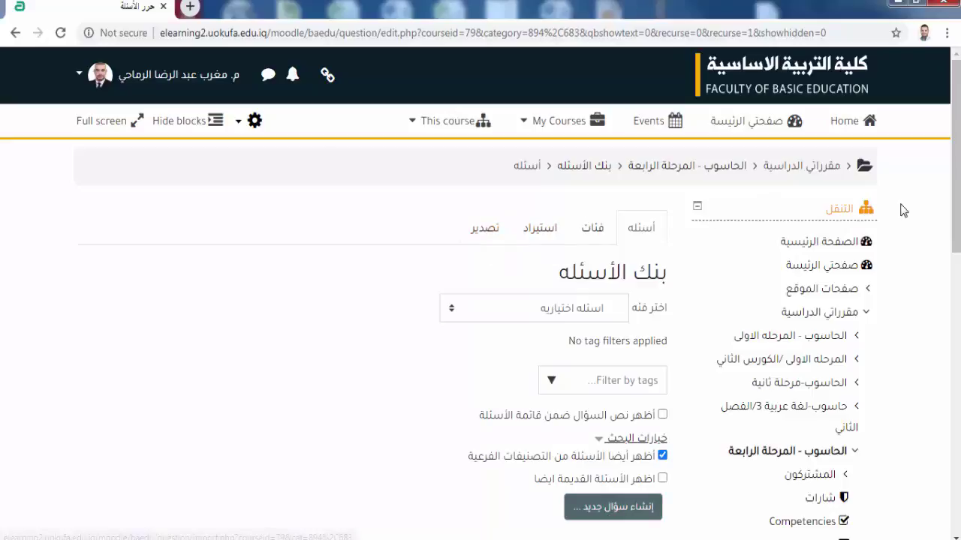
left_click_drag(955, 204, 955, 216)
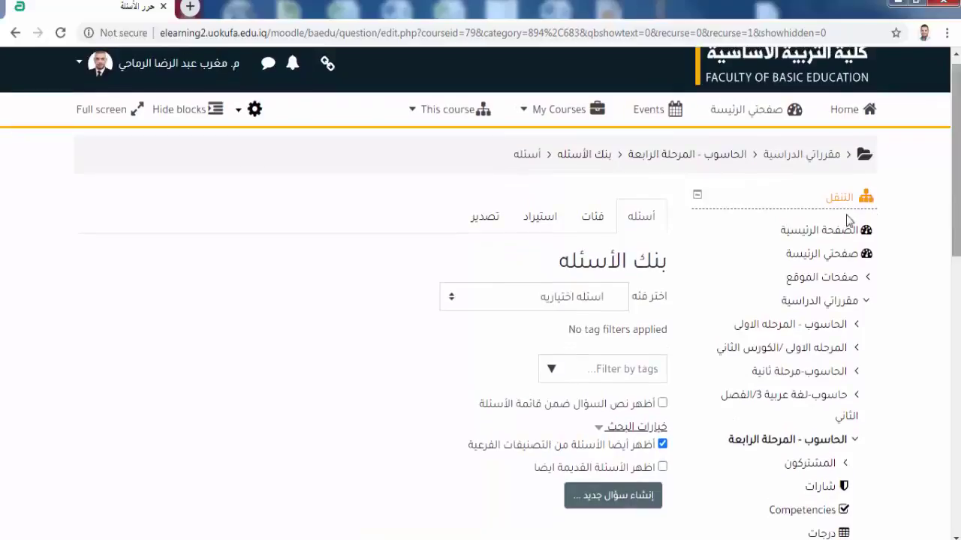
Return to the question categories page and delete the "اسئله صح وخطا" and "اسئله اختياريه" categories
left_click(596, 224)
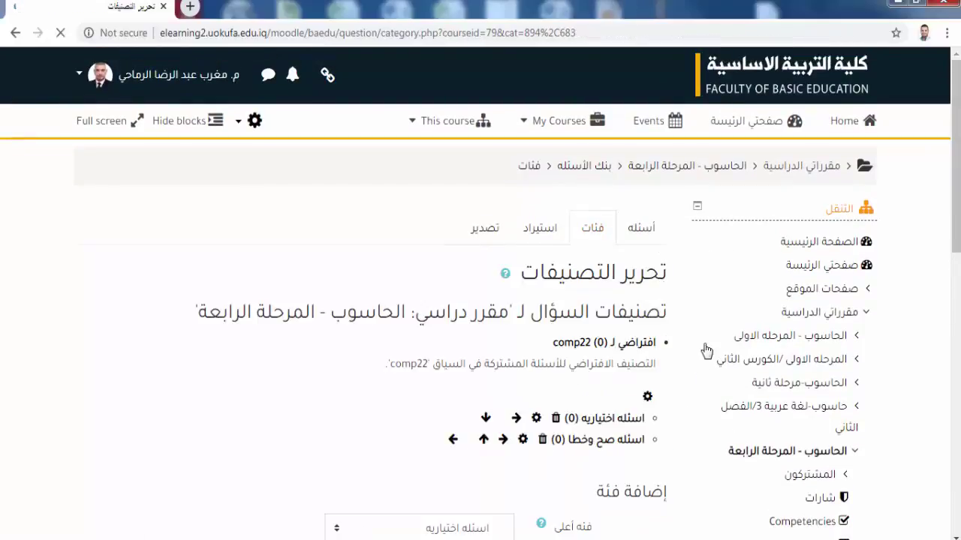
left_click_drag(955, 183, 955, 210)
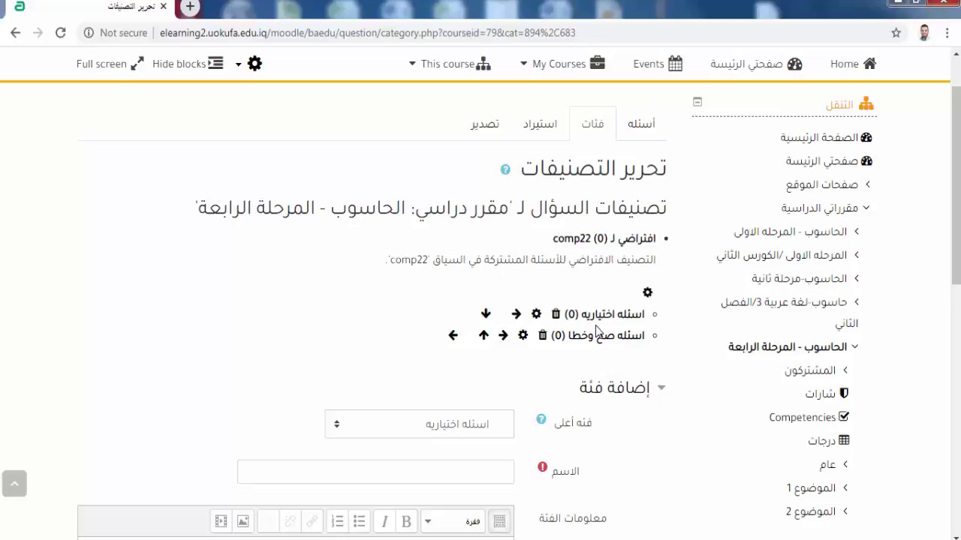
left_click(543, 337)
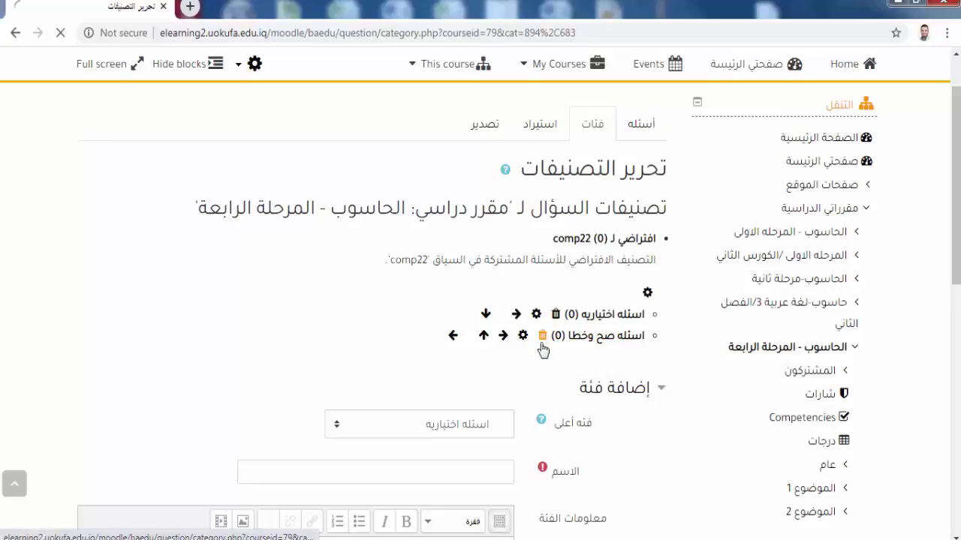
left_click(543, 418)
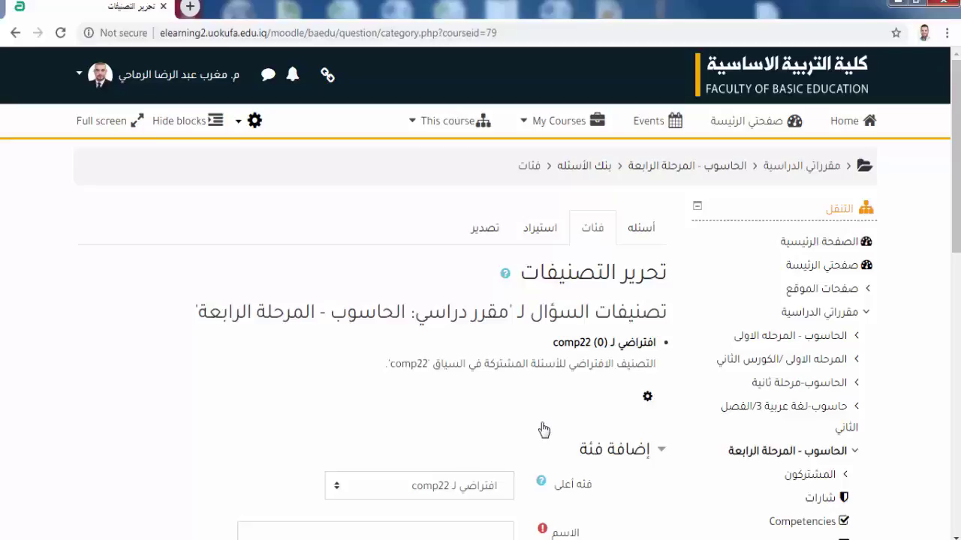
Add a category named "نموذج 1" under the default comp22 category
scroll(958, 180, "down", 2)
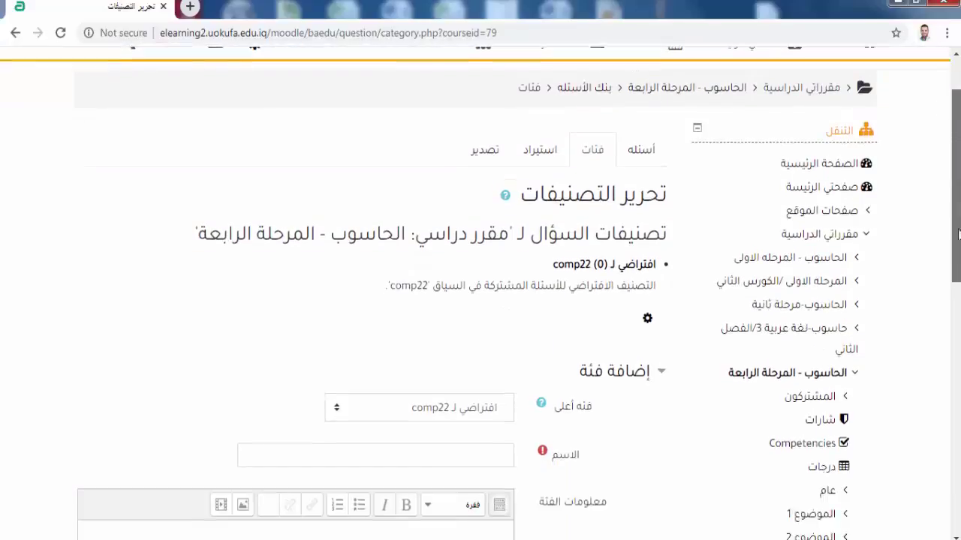
scroll(958, 225, "down", 4)
scroll(958, 239, "up", 1)
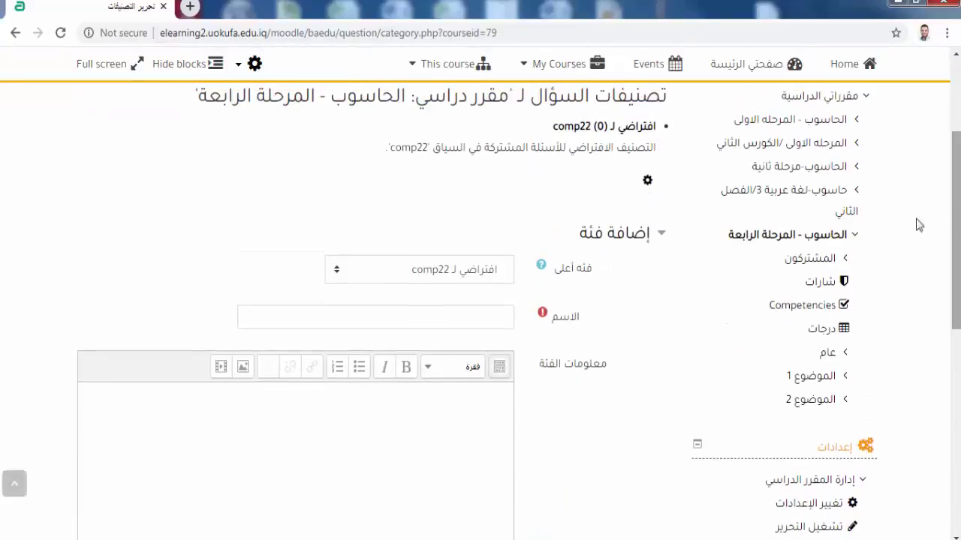
left_click(497, 316)
type("نهوذج 1")
scroll(958, 247, "down", 1)
scroll(958, 247, "down", 3)
left_click(460, 395)
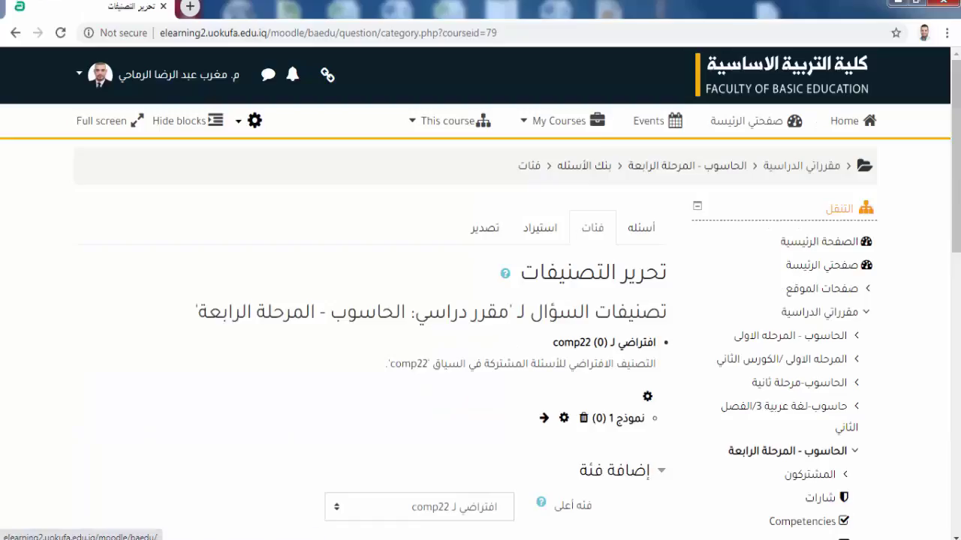
Add a category named "نموذج 2" under the default comp22 category
scroll(958, 209, "down", 1)
scroll(958, 209, "down", 2)
left_click(481, 393)
type("تم")
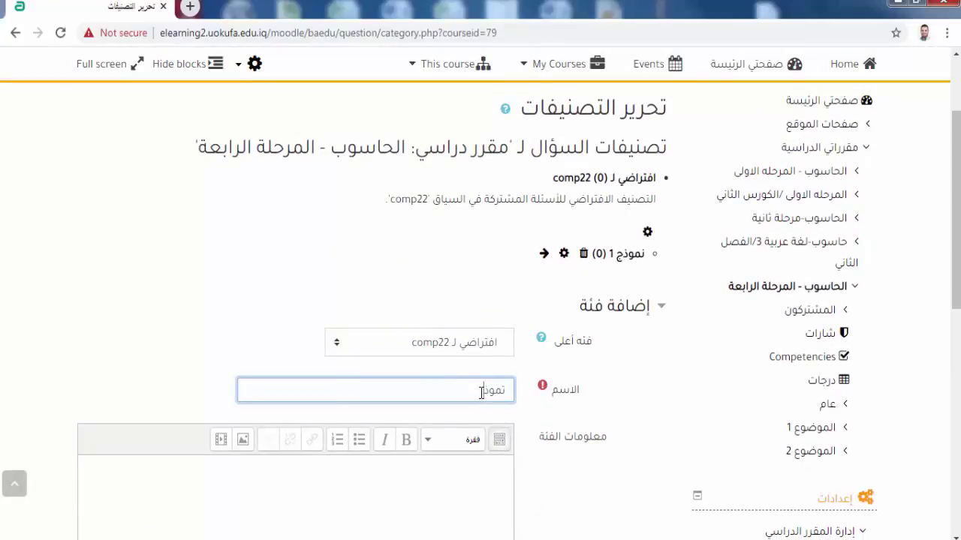
type("وذج 2")
scroll(958, 199, "down", 3)
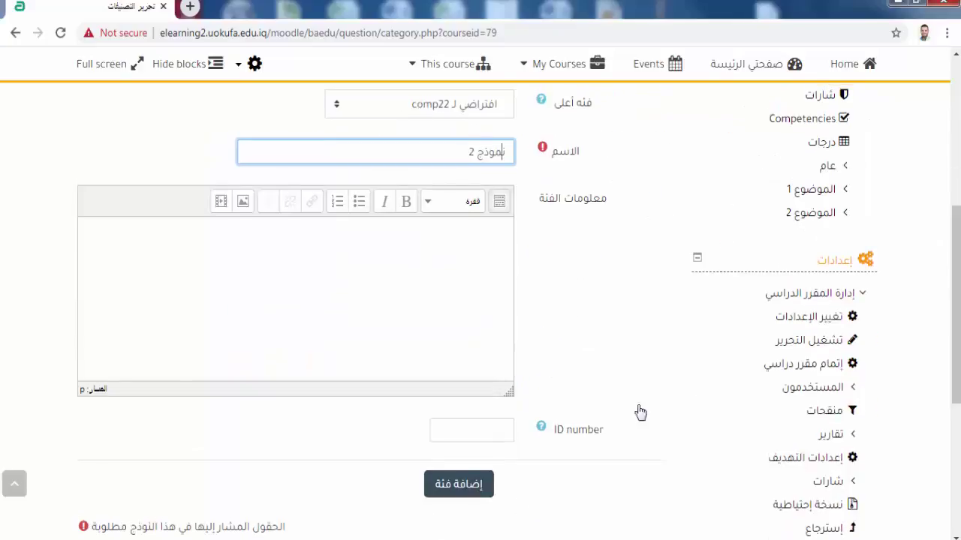
left_click(456, 486)
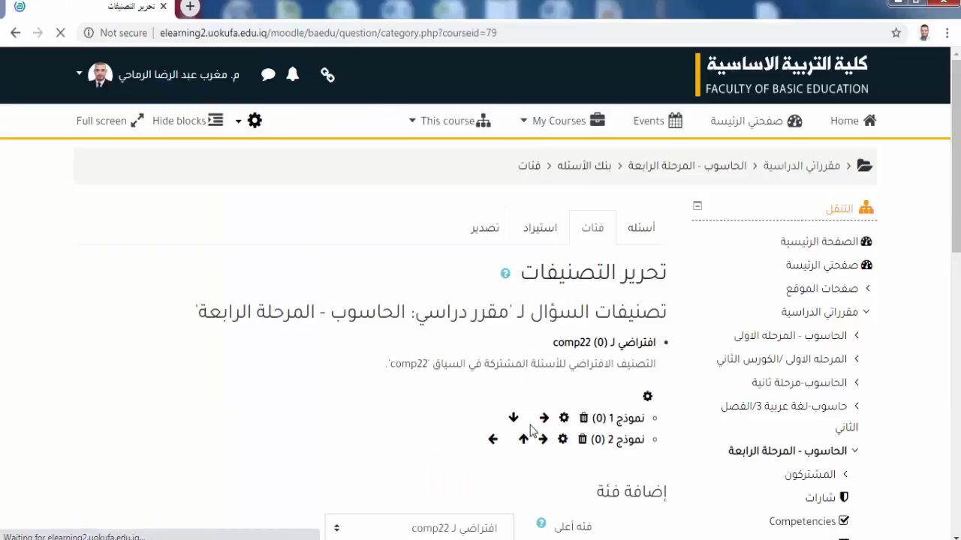
Add a category named "نموذج 3" under the default comp22 category
scroll(923, 193, "down", 3)
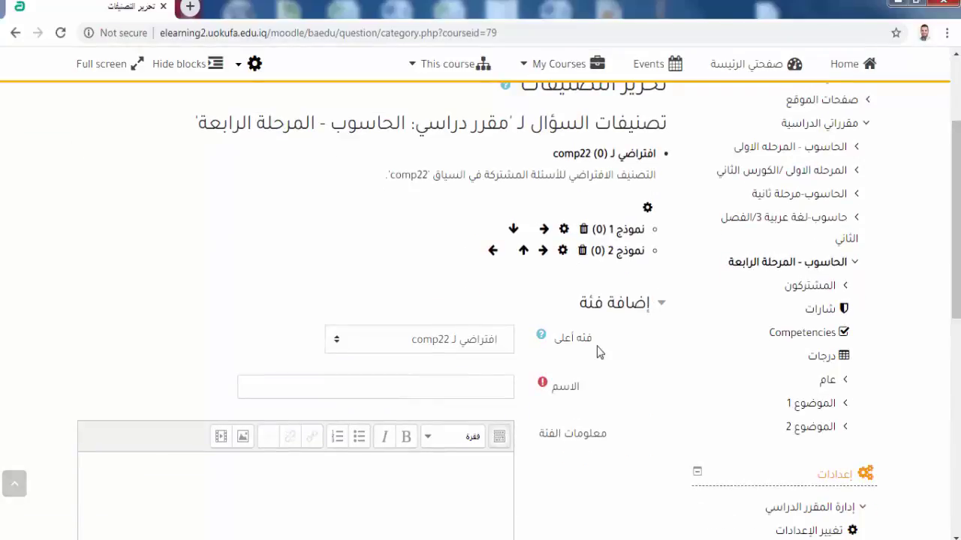
left_click(480, 387)
type("نمو")
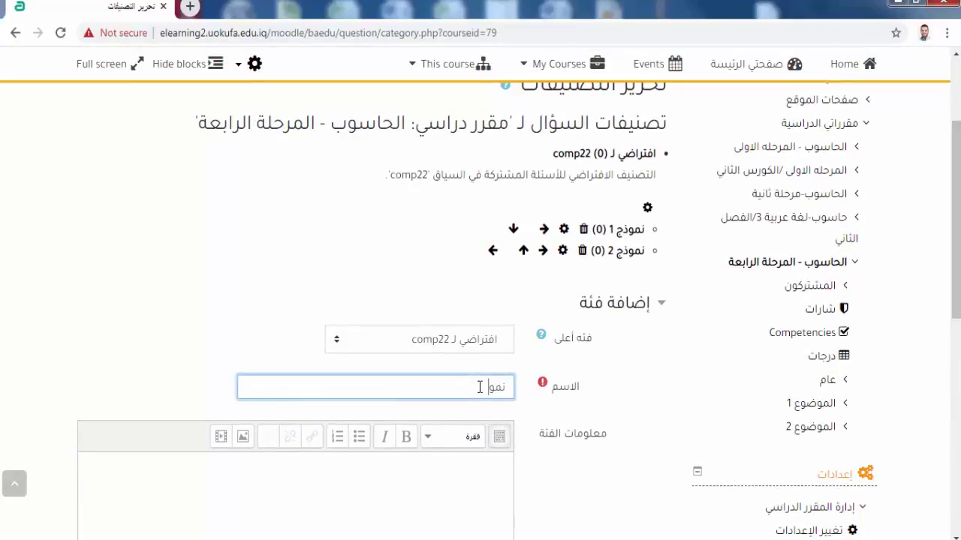
type("ذج 3")
scroll(918, 223, "down", 2)
scroll(718, 401, "down", 1)
left_click(439, 473)
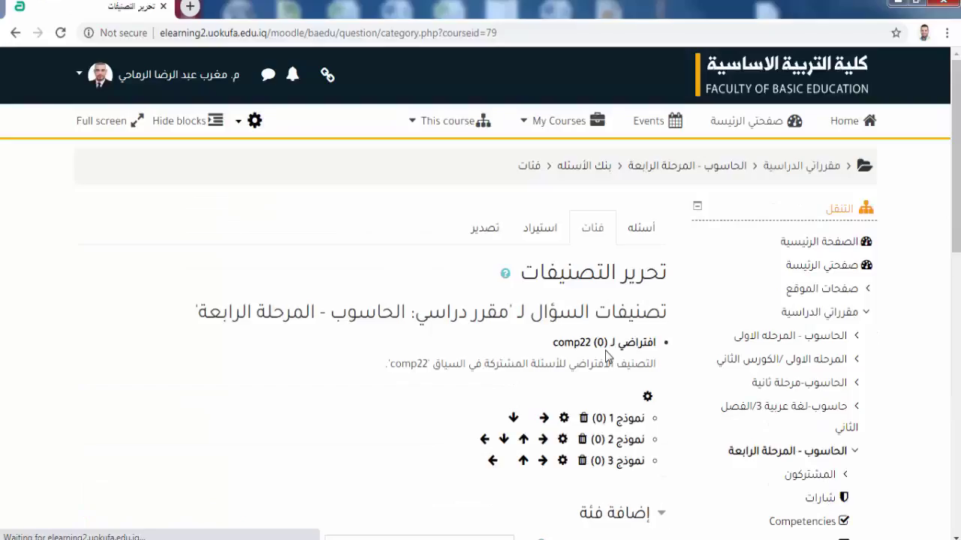
scroll(958, 181, "down", 2)
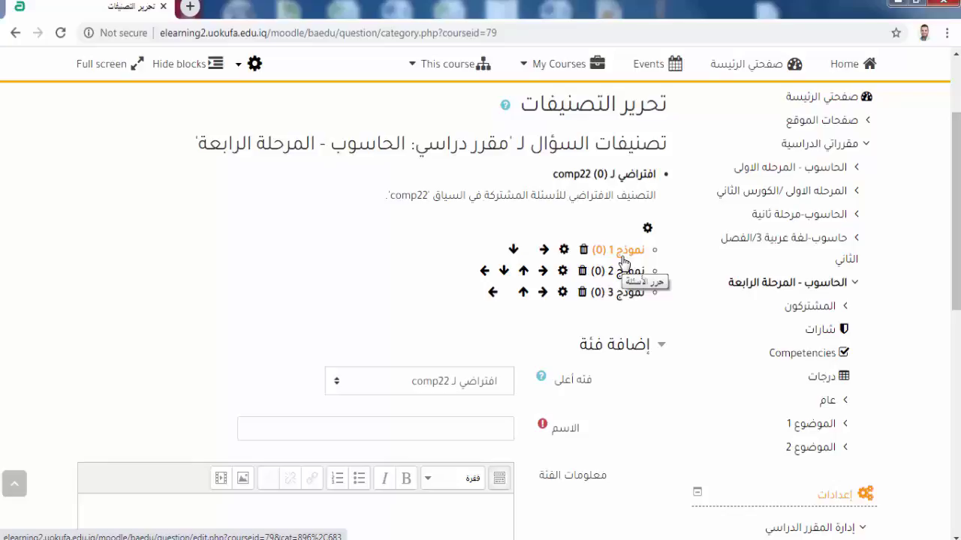
left_click(466, 387)
left_click(461, 458)
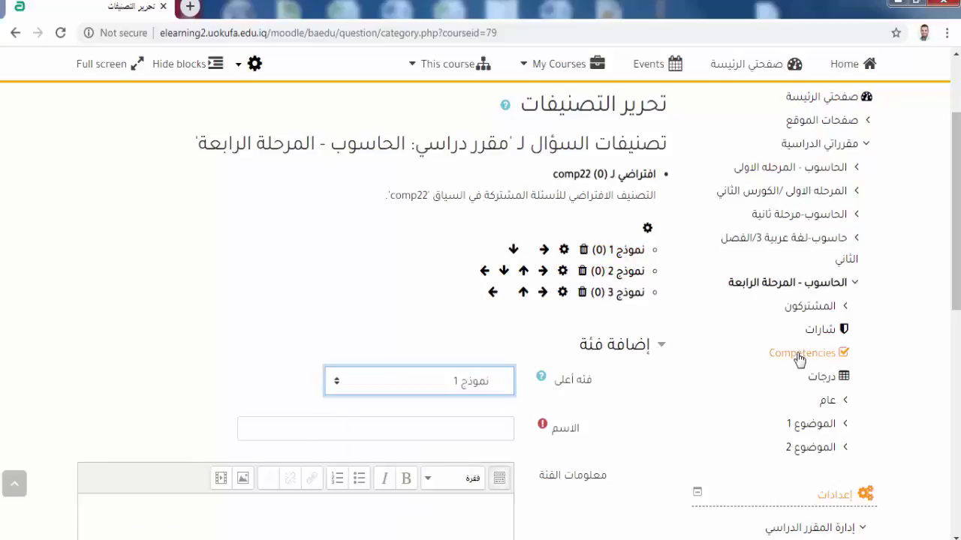
scroll(958, 218, "down", 2)
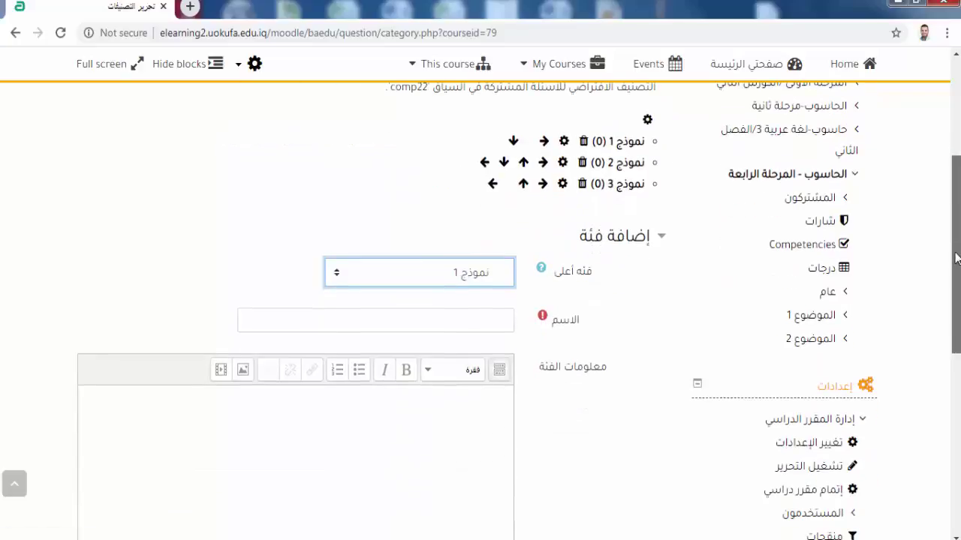
left_click(486, 326)
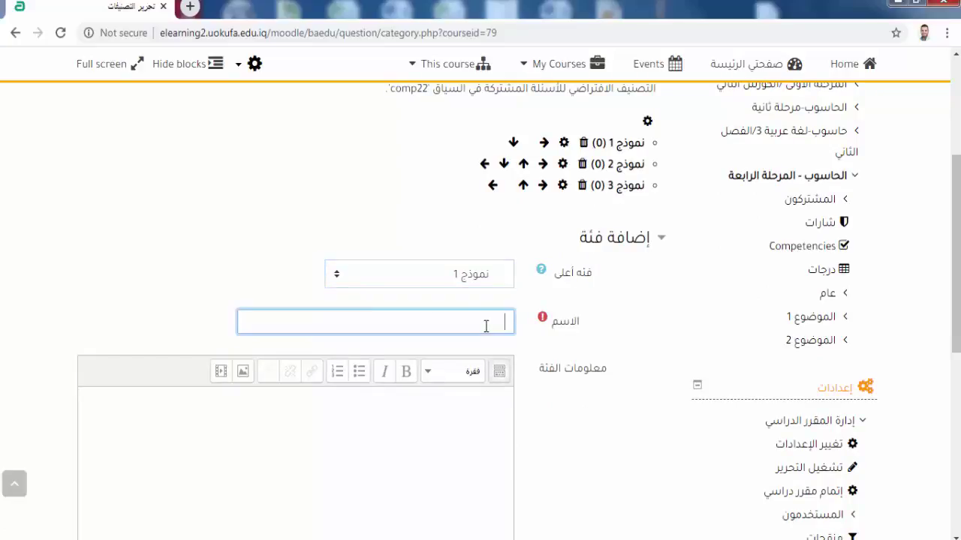
type("الفصل 1")
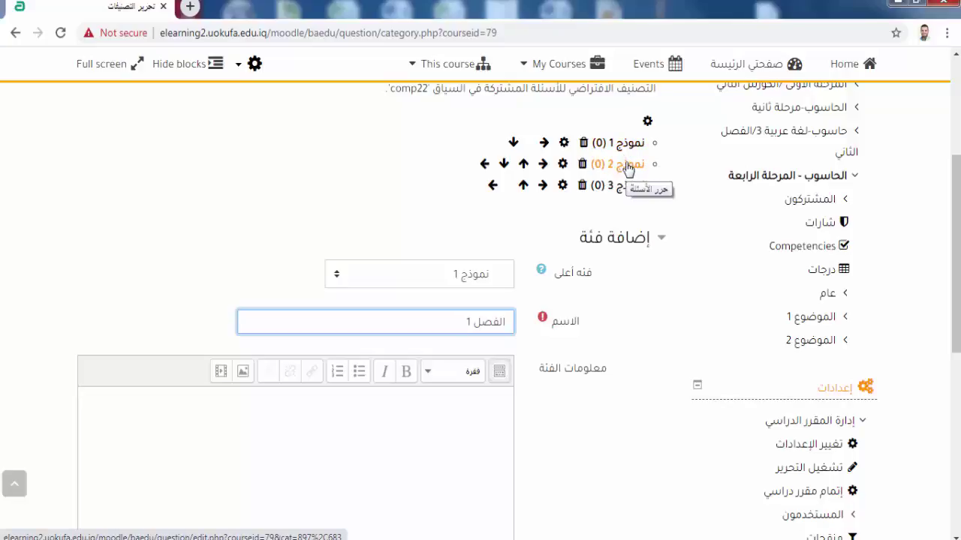
left_click_drag(463, 323, 506, 321)
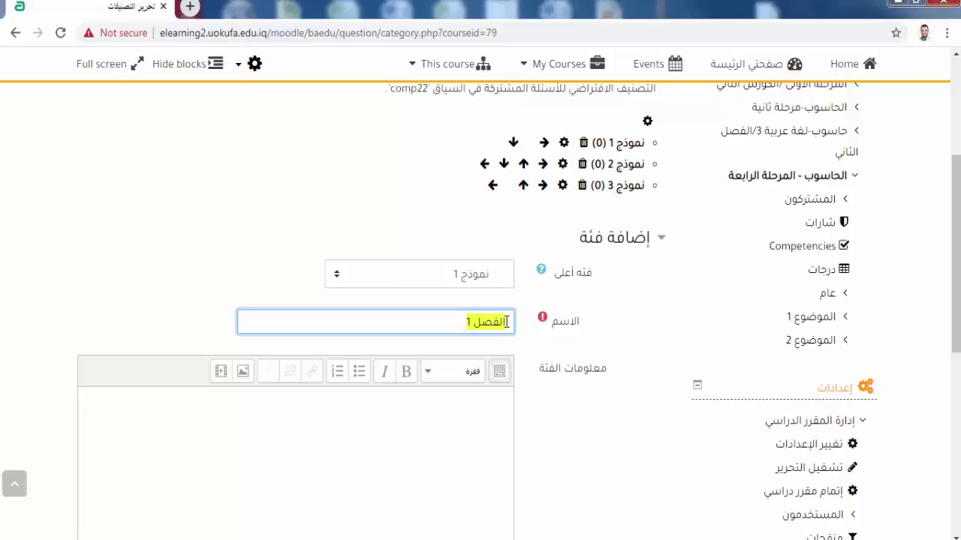
key("BackSpace")
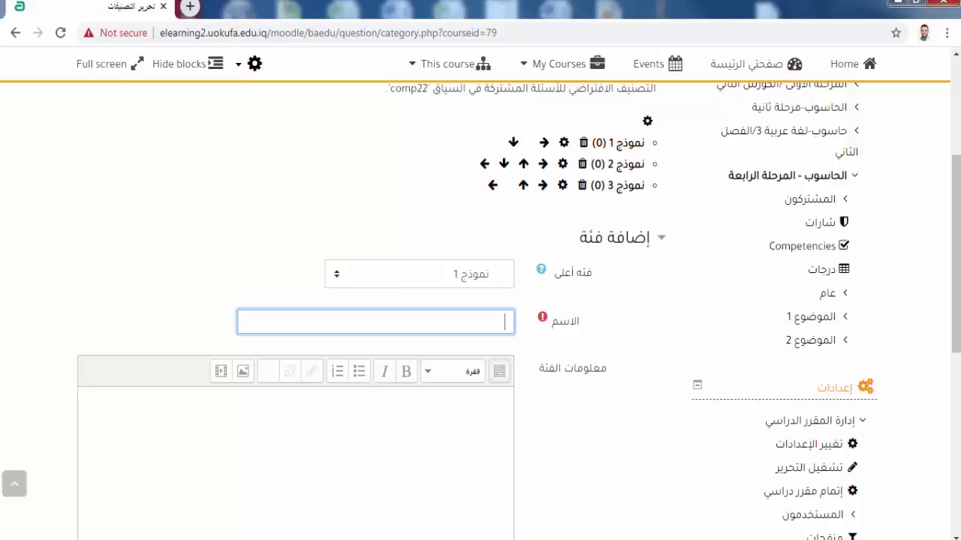
Open the question bank's questions page, discarding the unsaved category form, and select the "نموذج 1" category
scroll(956, 248, "up", 2)
scroll(957, 225, "up", 1)
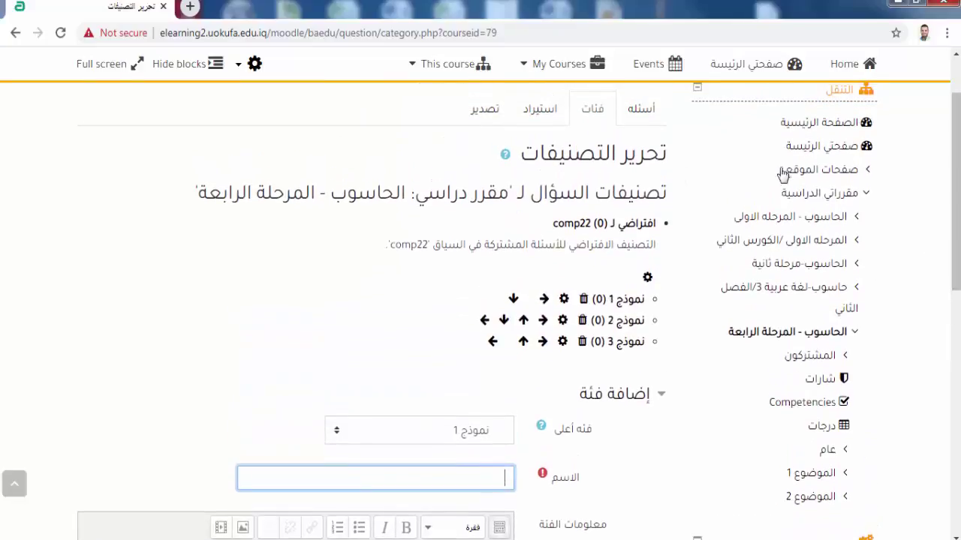
left_click(646, 113)
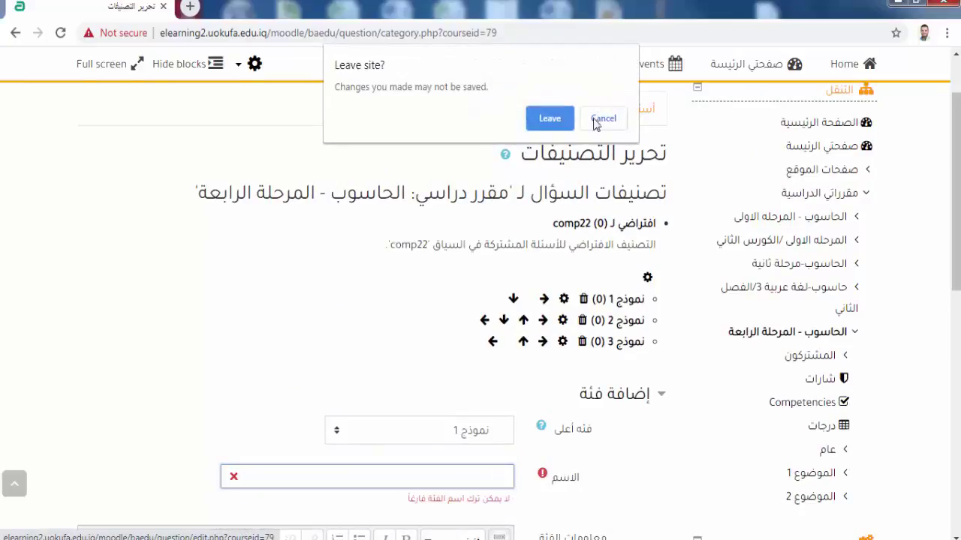
left_click(546, 118)
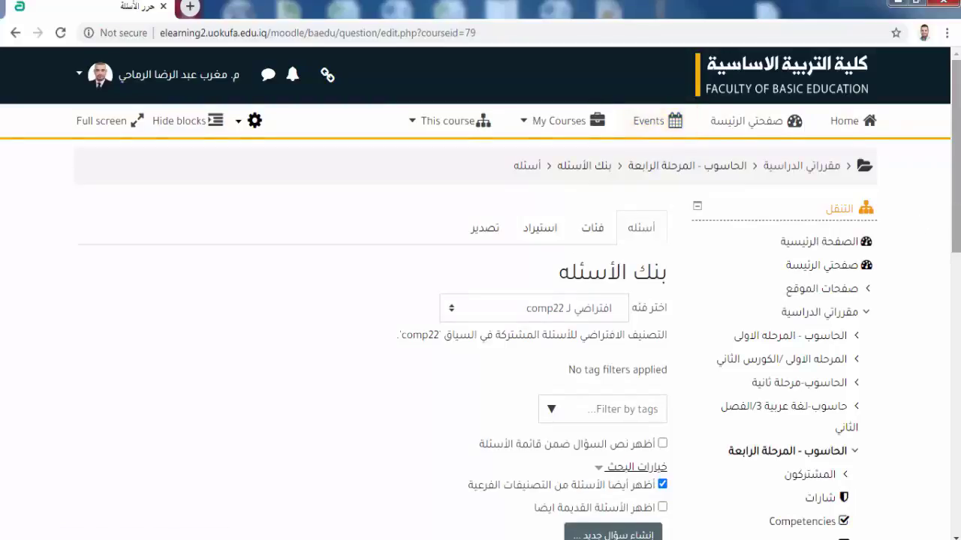
scroll(705, 349, "down", 4)
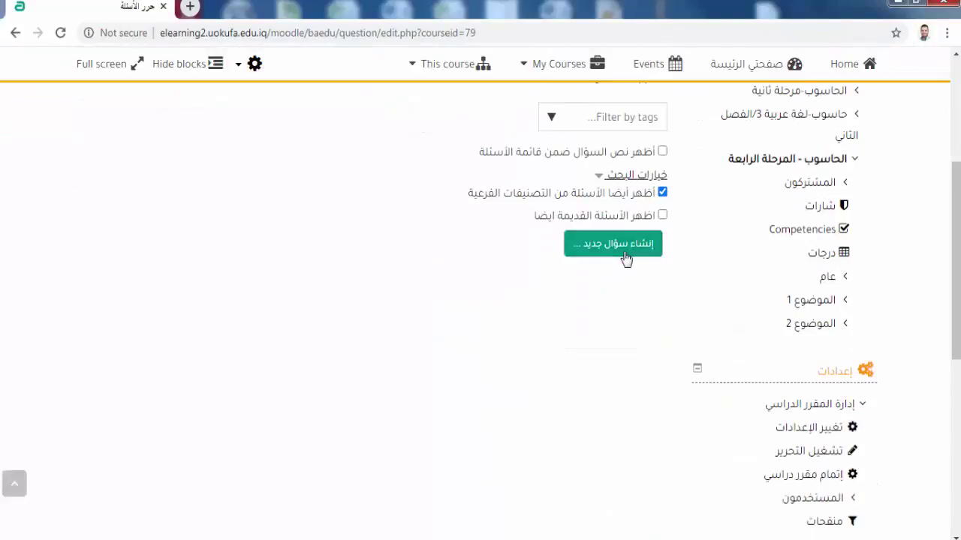
left_click_drag(957, 315, 957, 278)
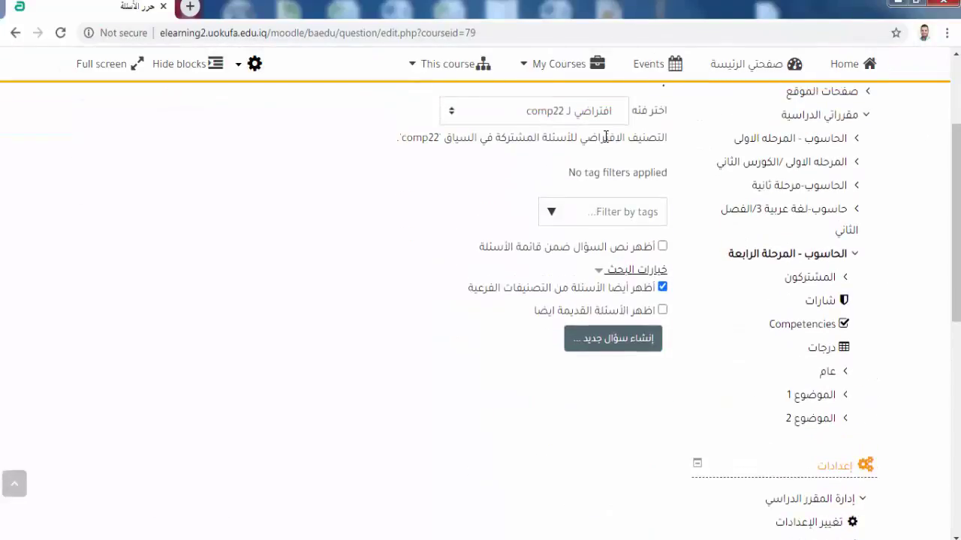
left_click(450, 114)
left_click(518, 188)
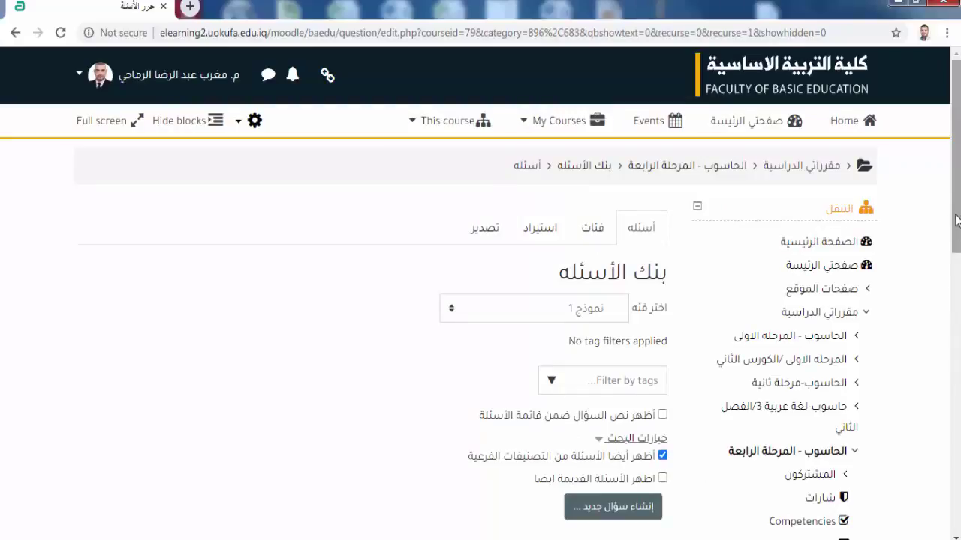
Switch the question bank's selected category to "نموذج 2"
left_click_drag(957, 222, 957, 248)
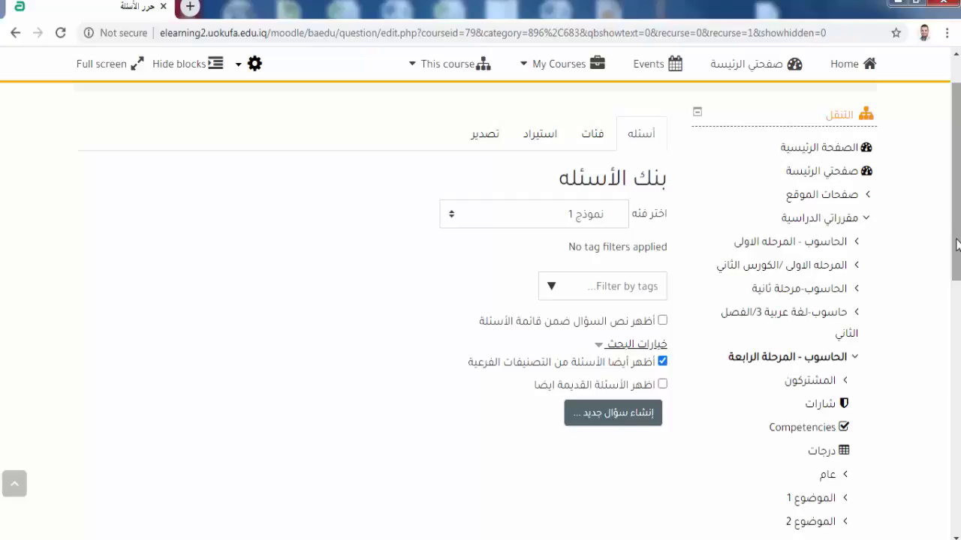
left_click(448, 215)
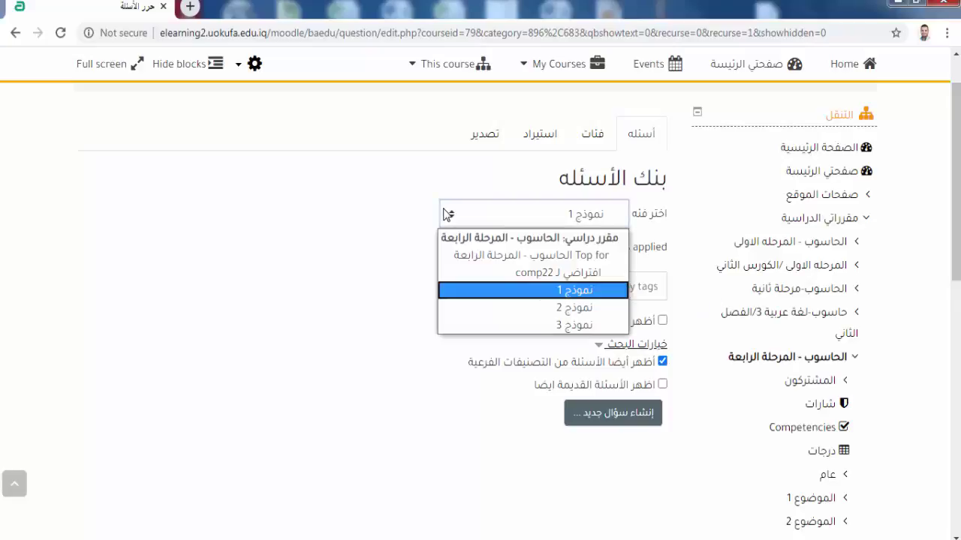
left_click(503, 316)
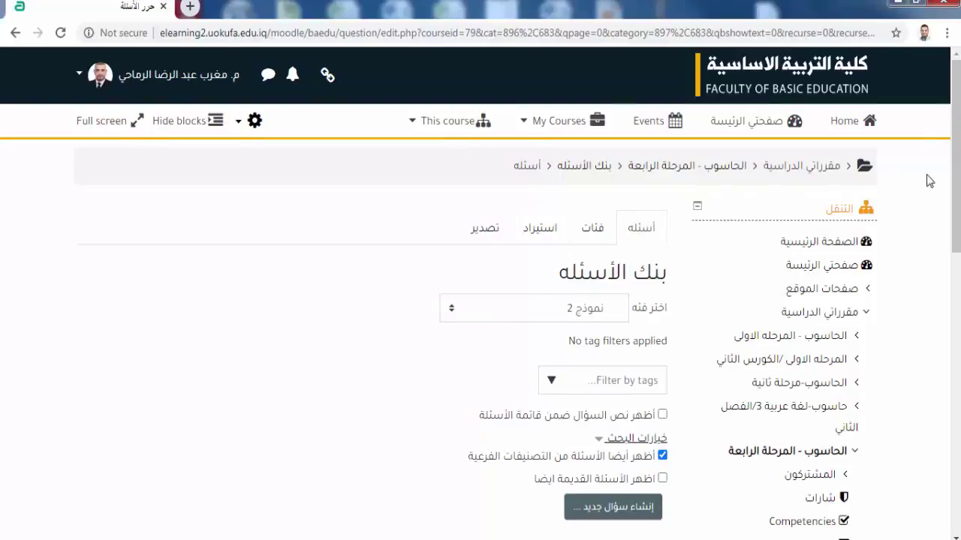
left_click_drag(955, 181, 955, 205)
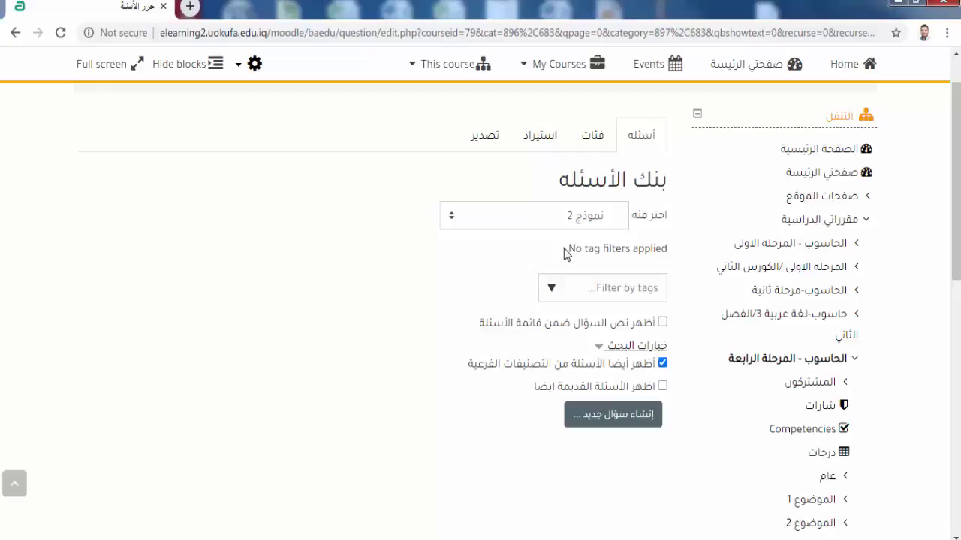
Open the question bank's categories page and review the exam-form categories listed under the default comp22 category
scroll(750, 180, "up", 2)
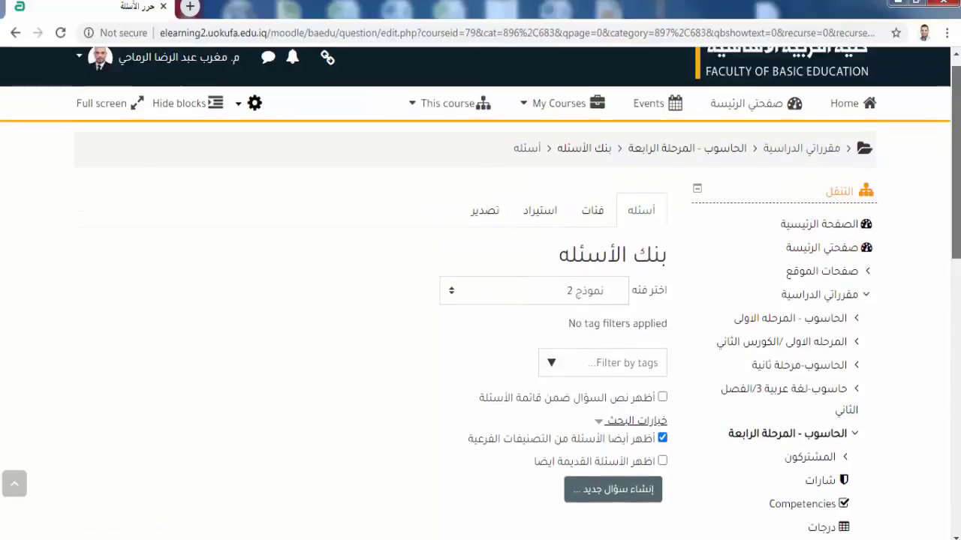
left_click(590, 210)
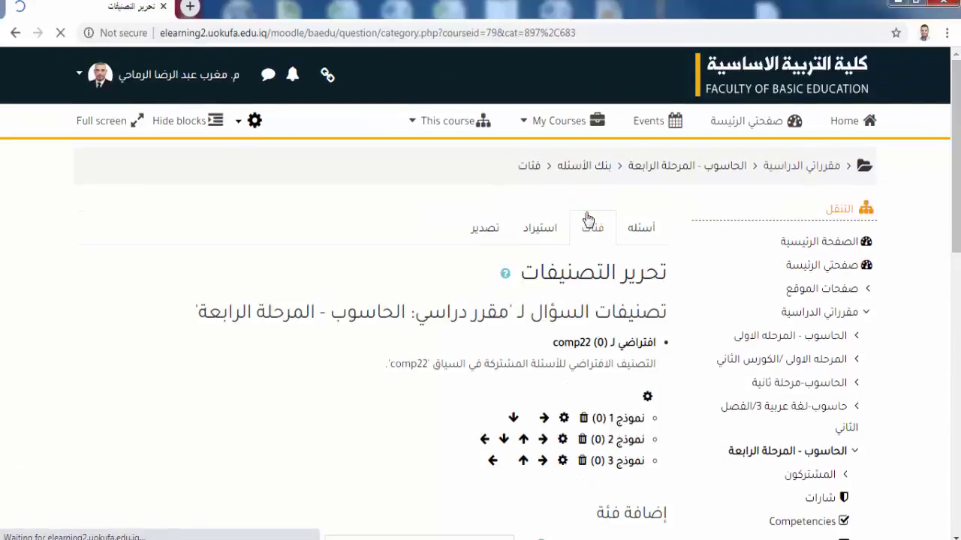
left_click_drag(950, 197, 953, 260)
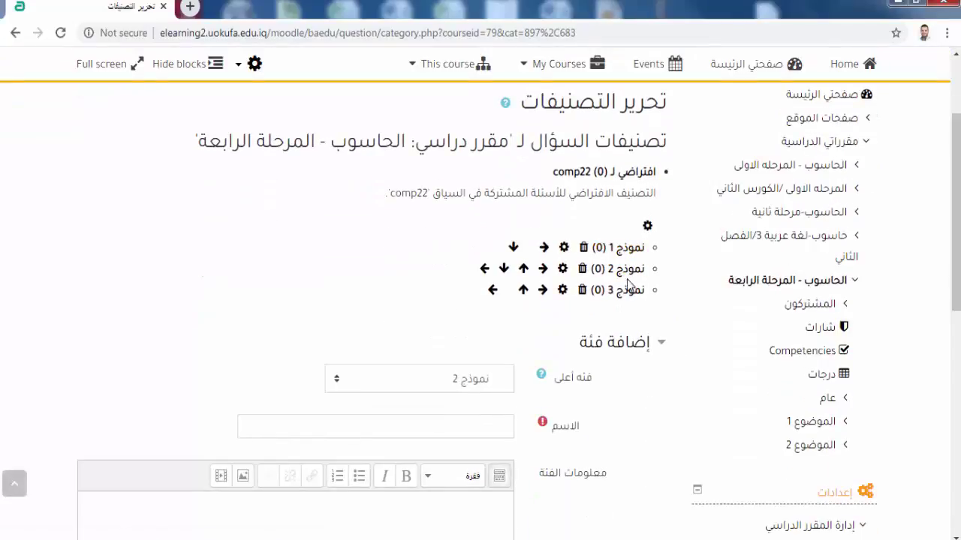